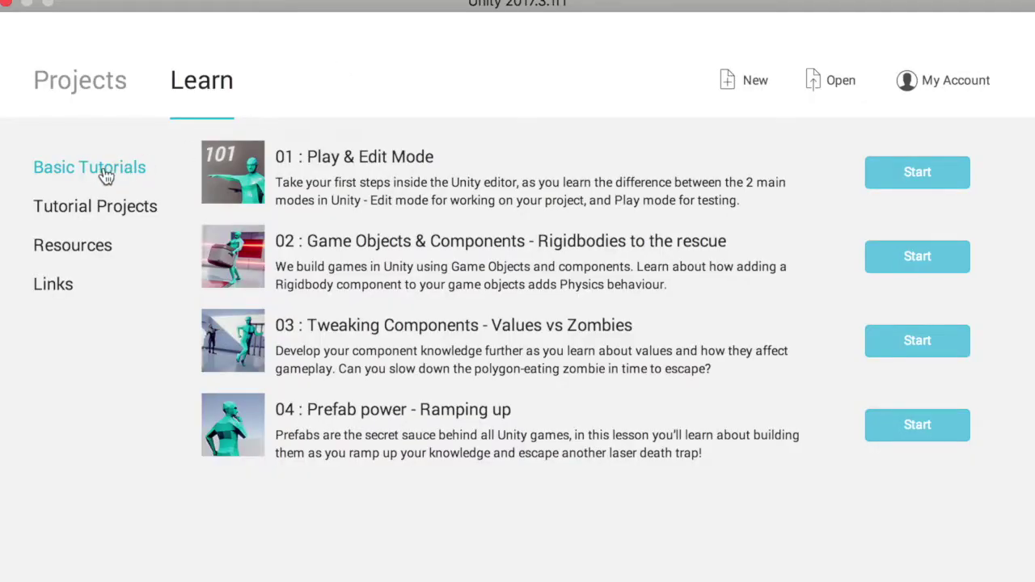
# - Show the Learn section's Tutorial Projects list with 2D Game Kit, Roll-a-ball and Space shooter
pyautogui.click(127, 216)
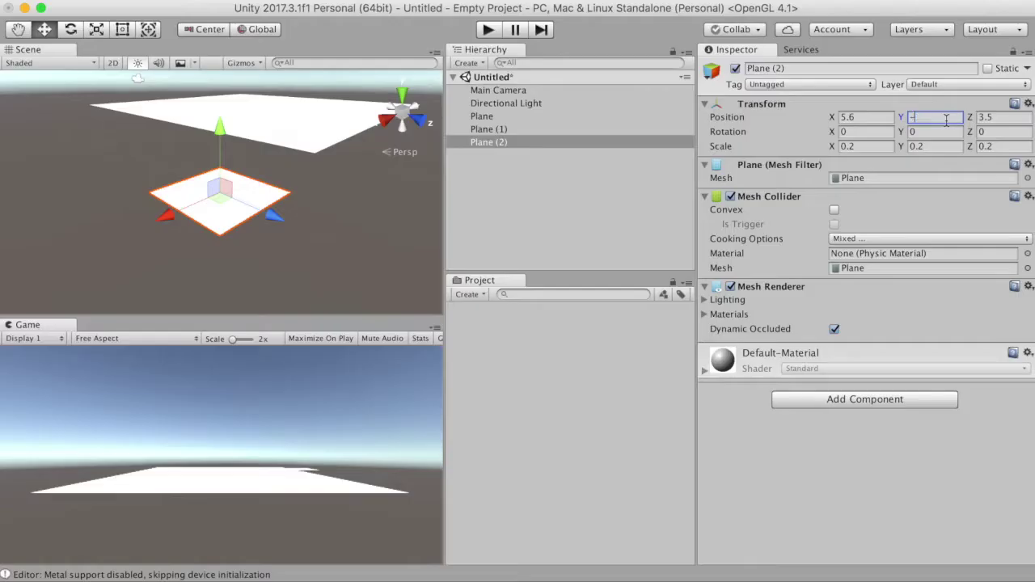
pyautogui.click(1006, 118)
pyautogui.write('5')
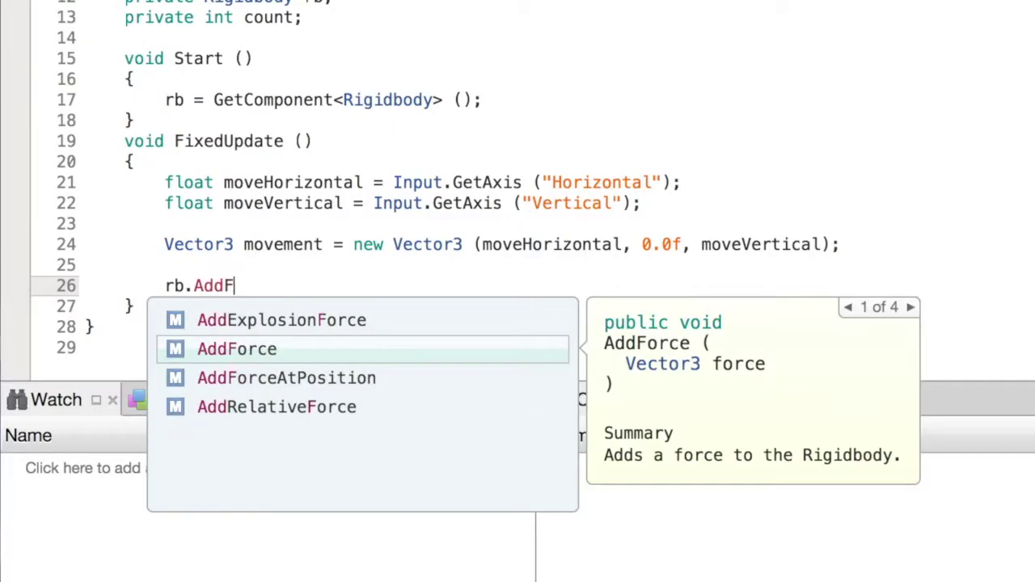
pyautogui.write('orce (movement')
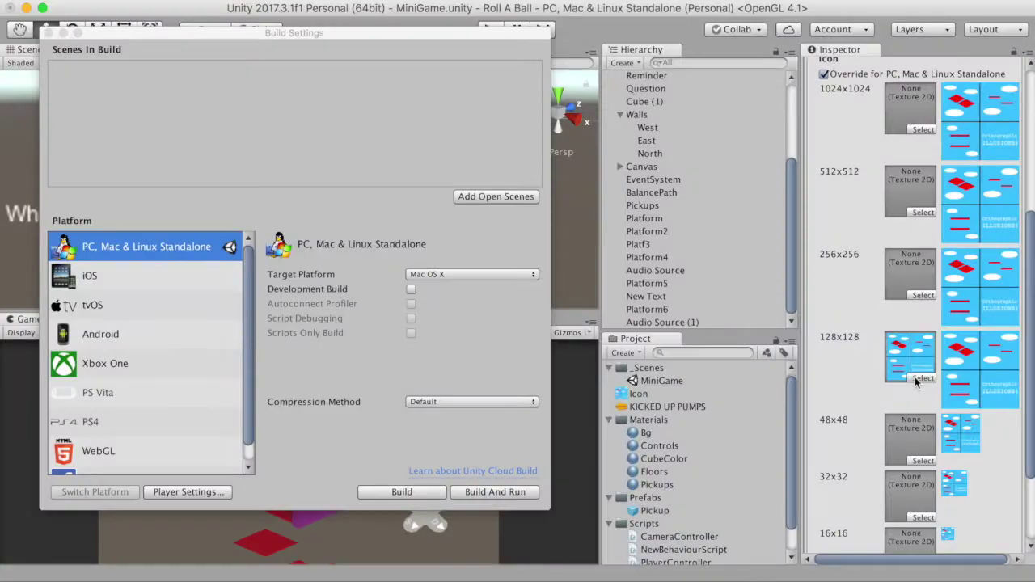
pyautogui.click(920, 378)
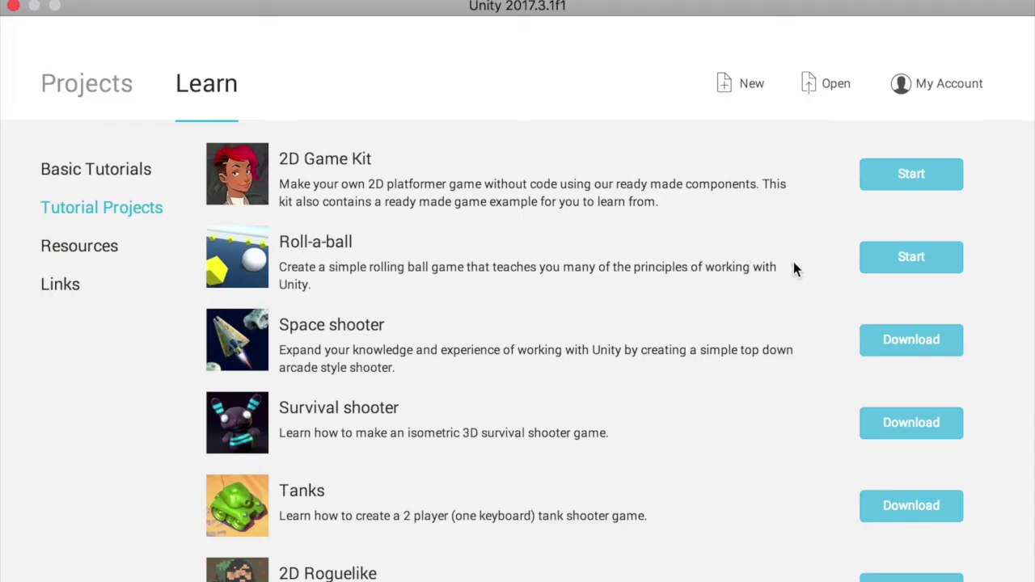
# - Start the Roll-a-ball tutorial and scroll its Unity Learn page toward the Introduction video
pyautogui.click(904, 266)
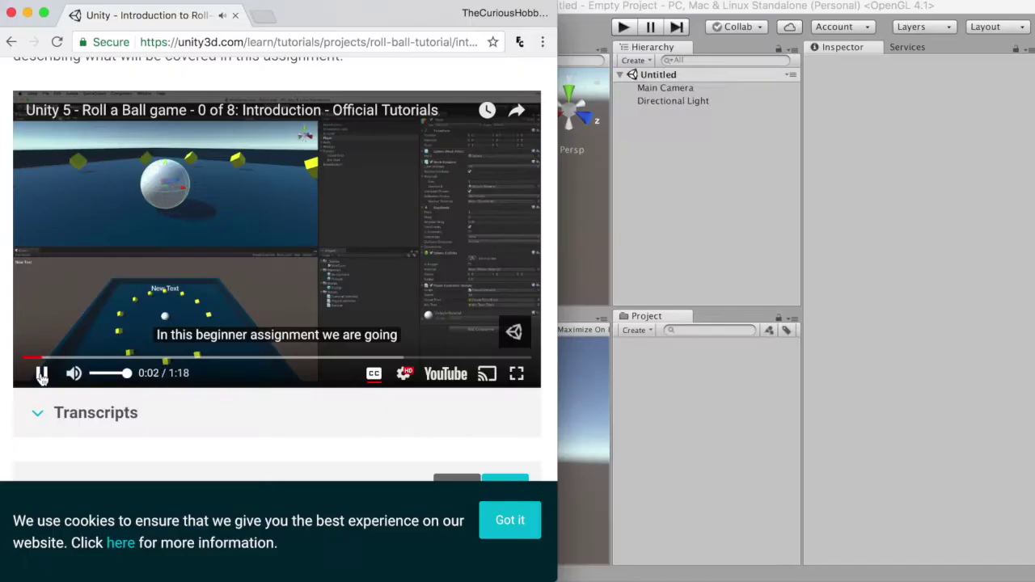
pyautogui.scroll(-3, 233, 439)
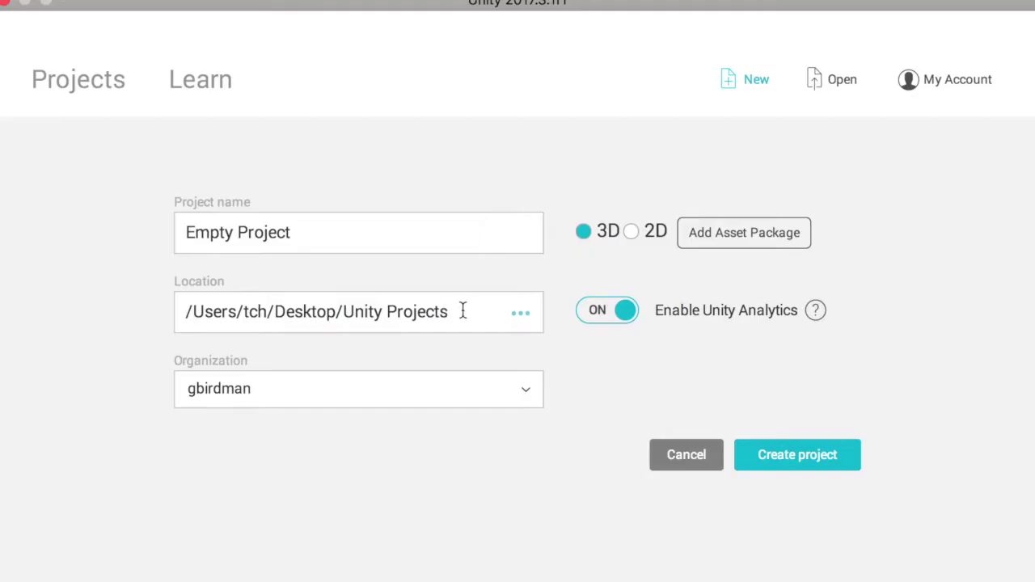
# - Create the Empty Project and add a 3D Plane to its scene
pyautogui.click(761, 446)
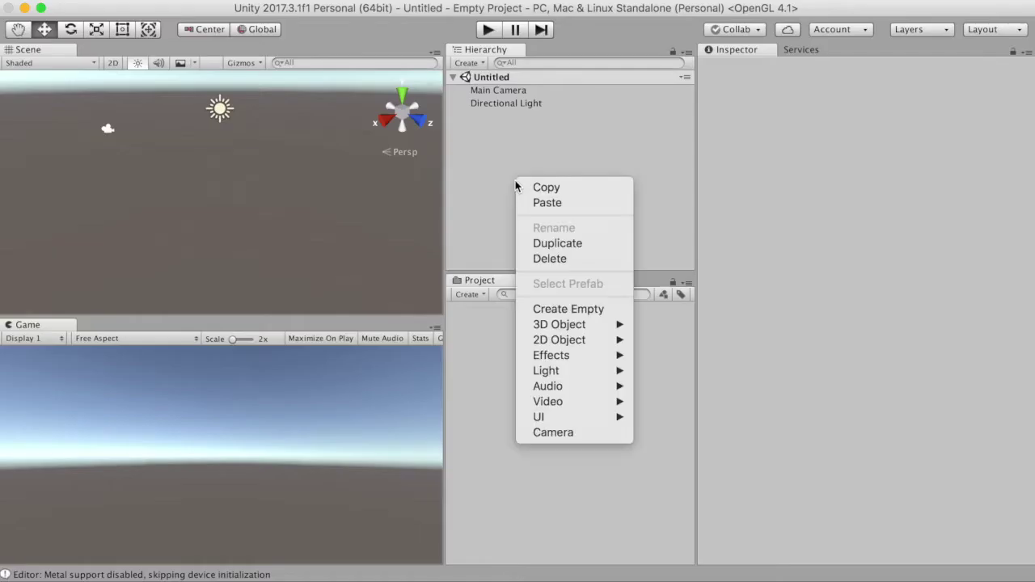
pyautogui.click(497, 176)
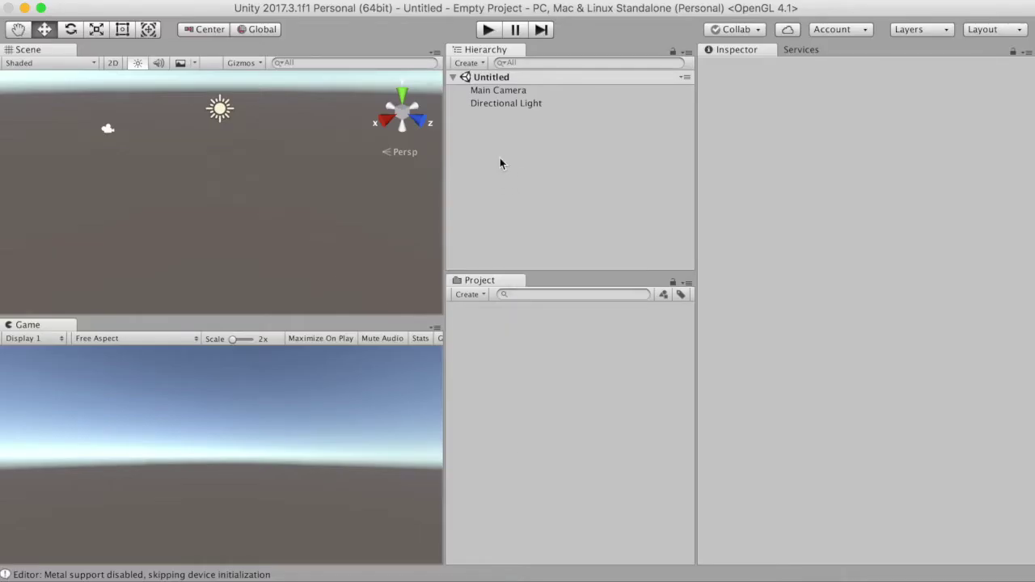
pyautogui.rightClick(500, 159)
pyautogui.moveTo(559, 307)
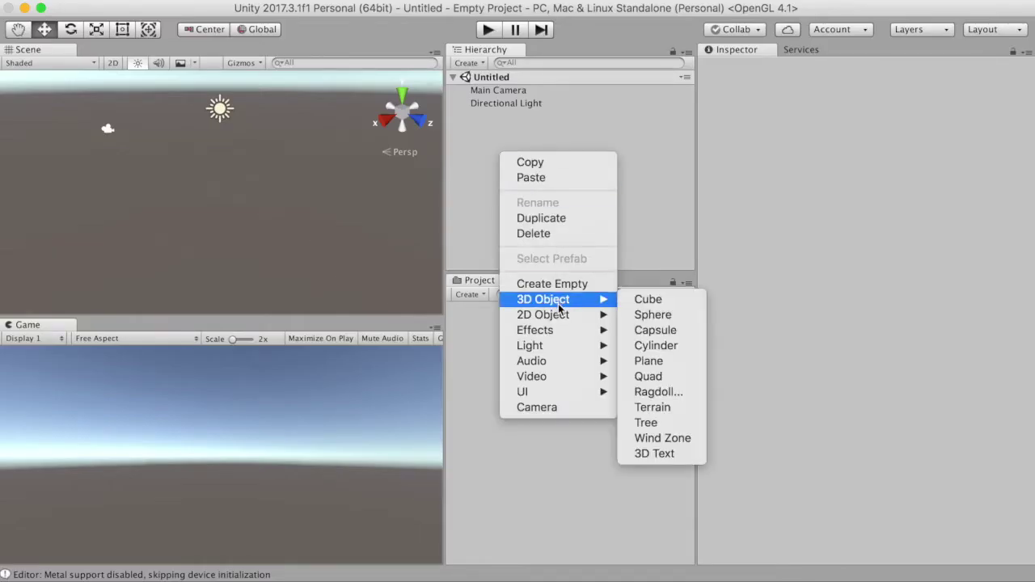
pyautogui.click(651, 363)
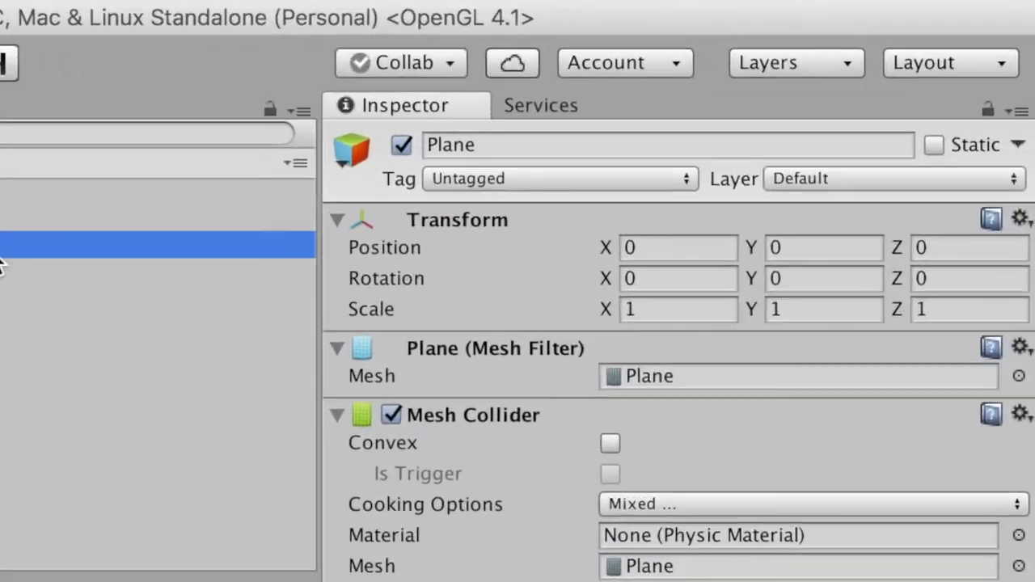
# - Paste a copy of the plane and place Plane (1) at X 5, Y -1
pyautogui.rightClick(512, 116)
pyautogui.rightClick(512, 175)
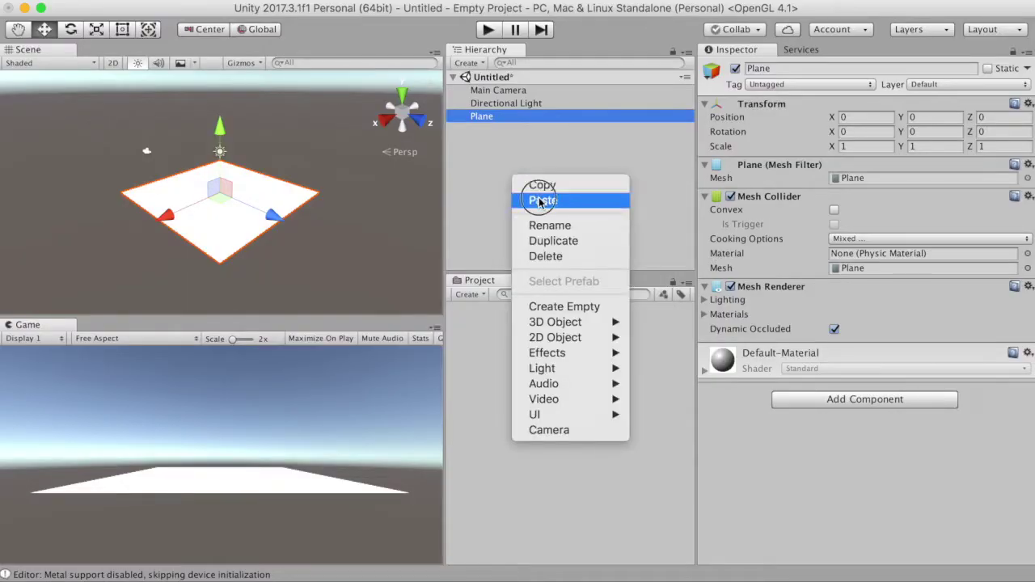
pyautogui.click(540, 201)
pyautogui.click(926, 118)
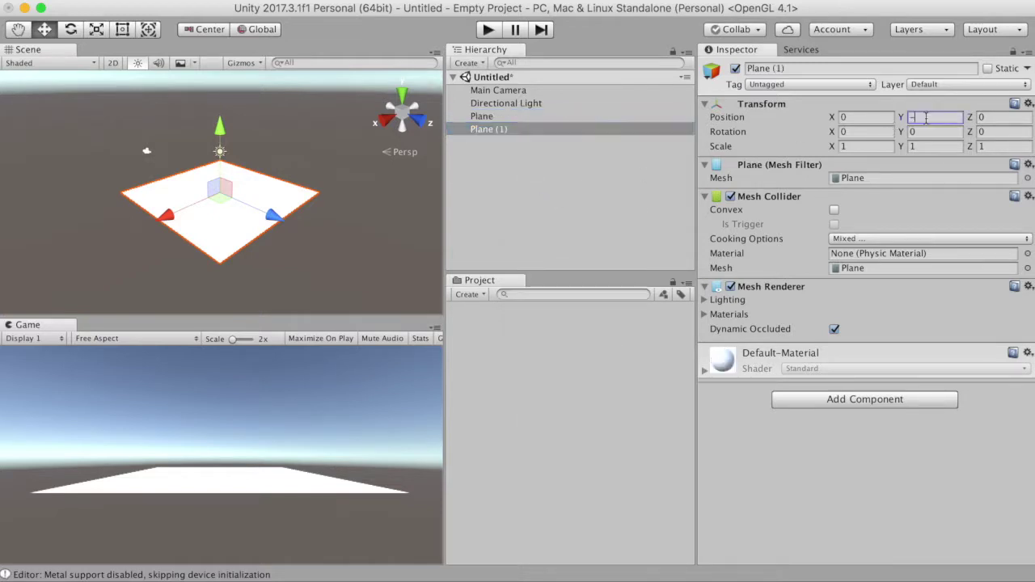
pyautogui.write('-1')
pyautogui.click(865, 118)
pyautogui.write('5')
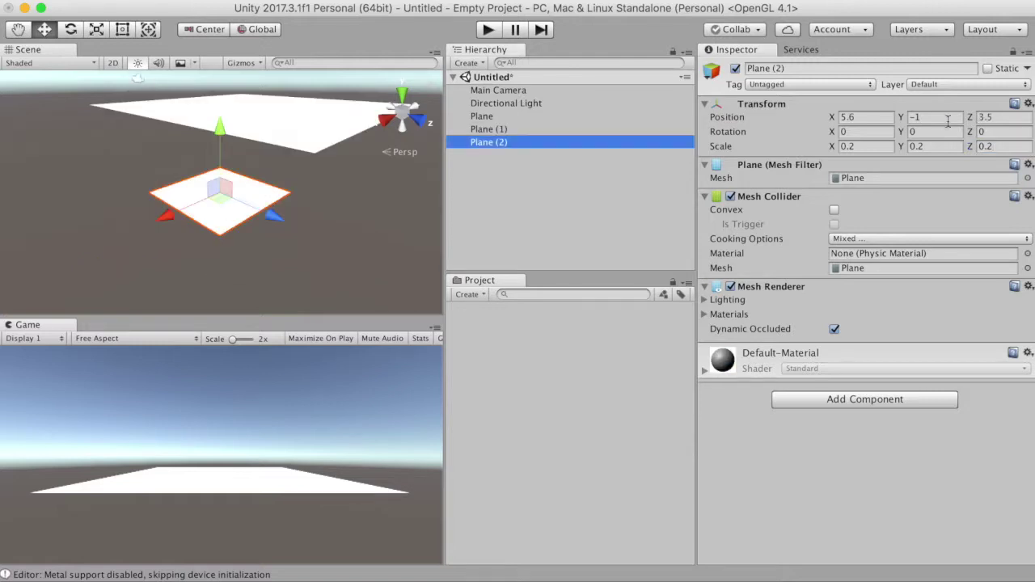
# - Move Plane (2) to Y -2 and Z 5.5, then deselect it
pyautogui.click(947, 118)
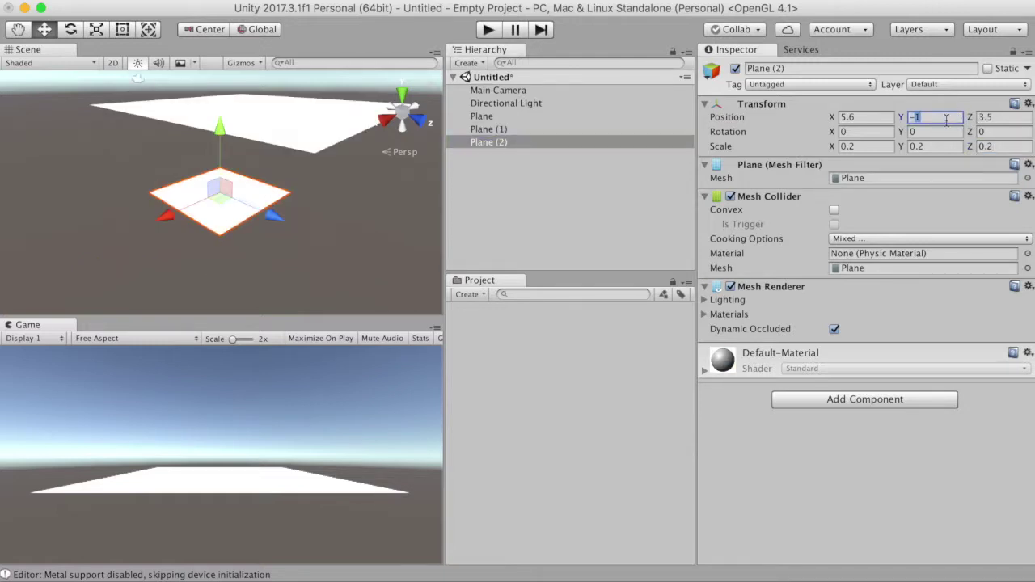
pyautogui.write('-2')
pyautogui.click(1005, 118)
pyautogui.write('5.5')
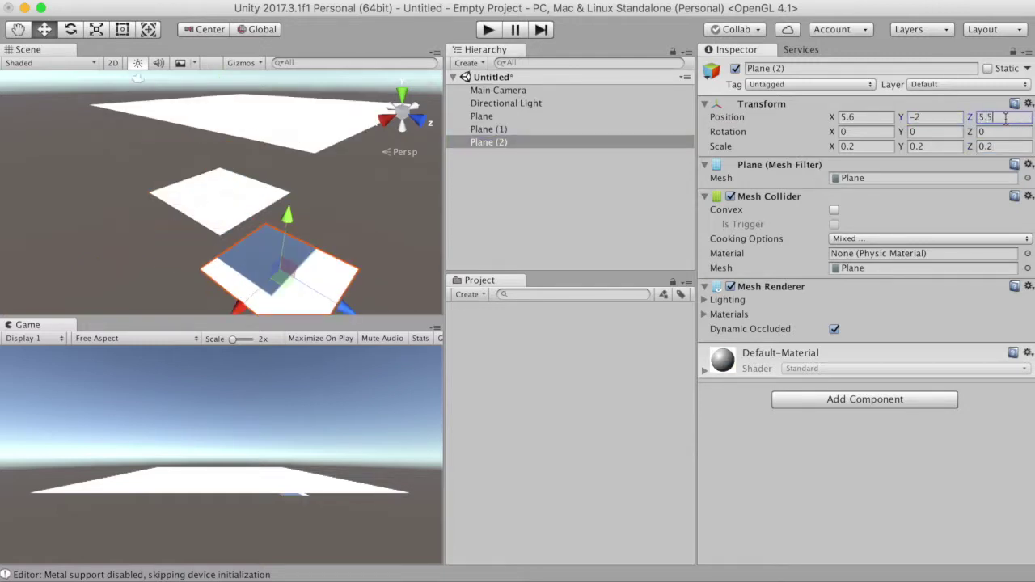
pyautogui.click(527, 338)
pyautogui.rightClick(526, 339)
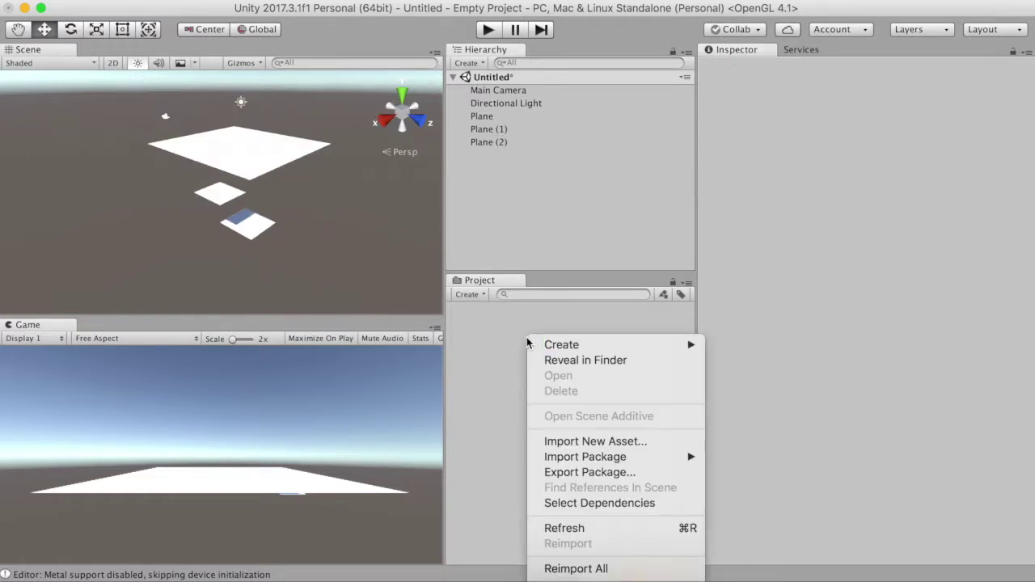
# - Create the Plane Color material, apply it to the planes and make it red
pyautogui.moveTo(554, 346)
pyautogui.click(752, 377)
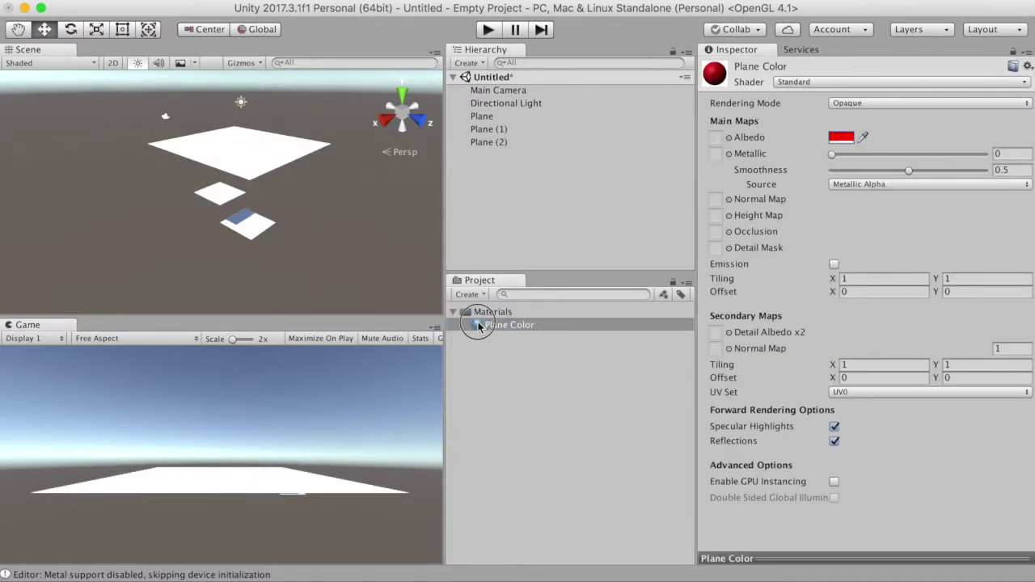
pyautogui.moveTo(477, 324); pyautogui.dragTo(238, 155)
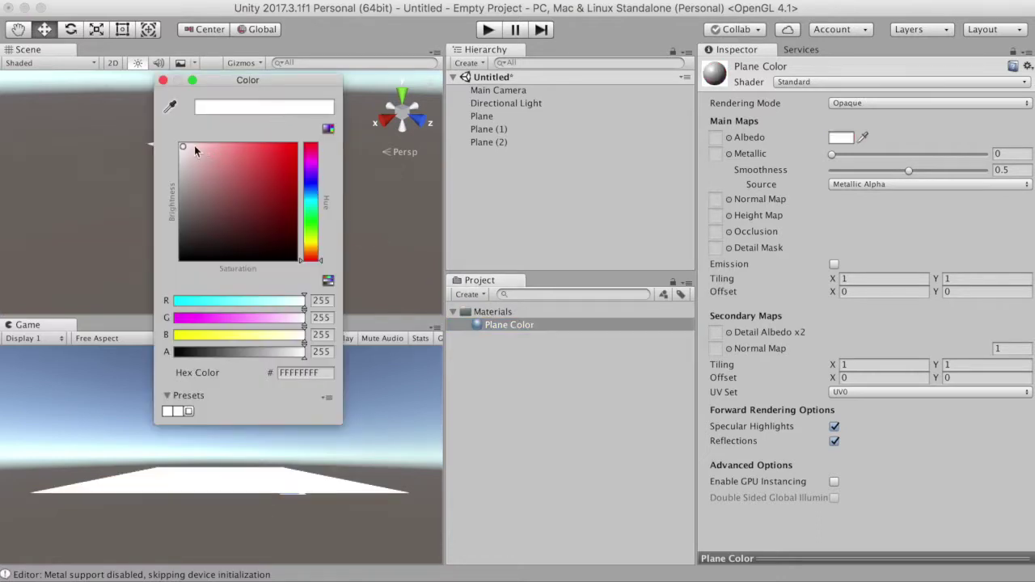
pyautogui.moveTo(195, 147); pyautogui.dragTo(283, 158)
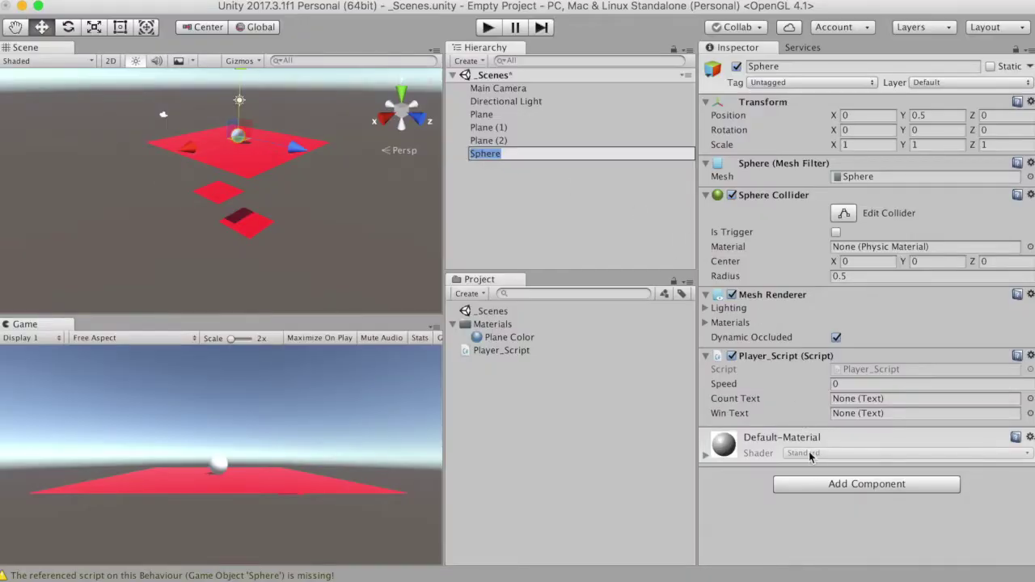
# - Add a Physics > Rigidbody component to the Sphere
pyautogui.click(813, 483)
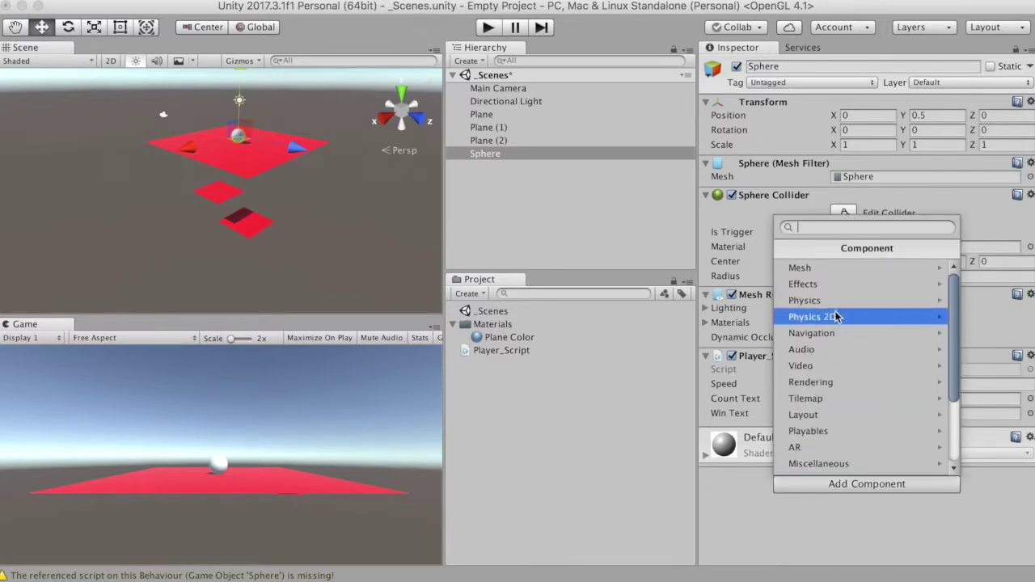
pyautogui.click(805, 300)
pyautogui.click(809, 268)
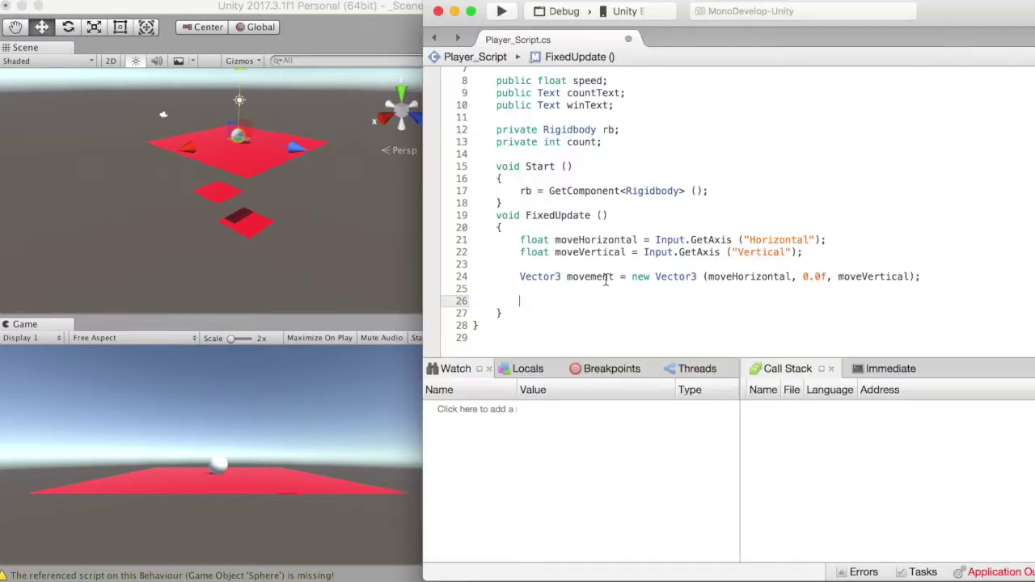
# - Write rb.AddForce (movement * speed in FixedUpdate via autocomplete, then select the Sphere's Speed field
pyautogui.write('rb.A')
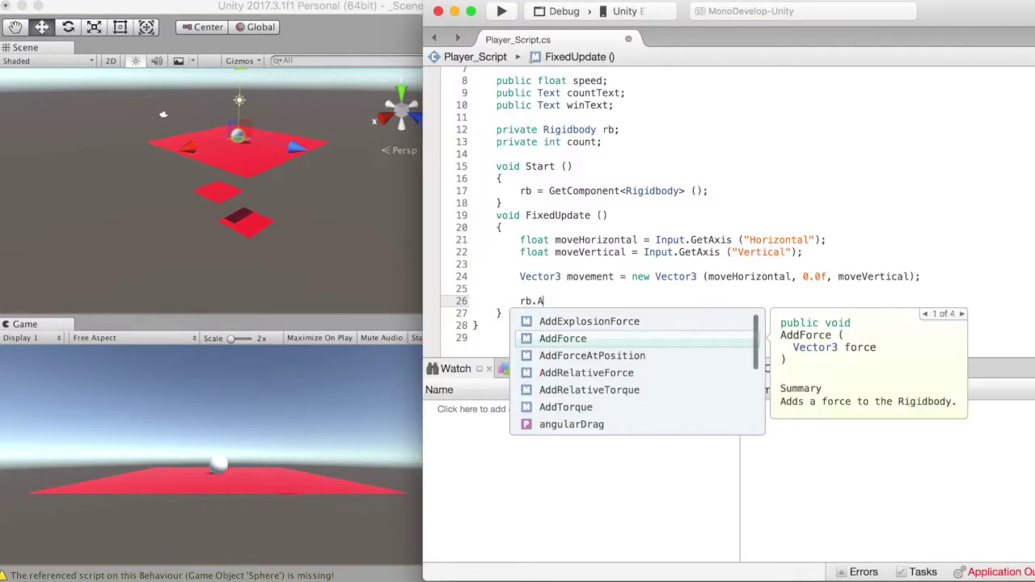
pyautogui.write('ddFor')
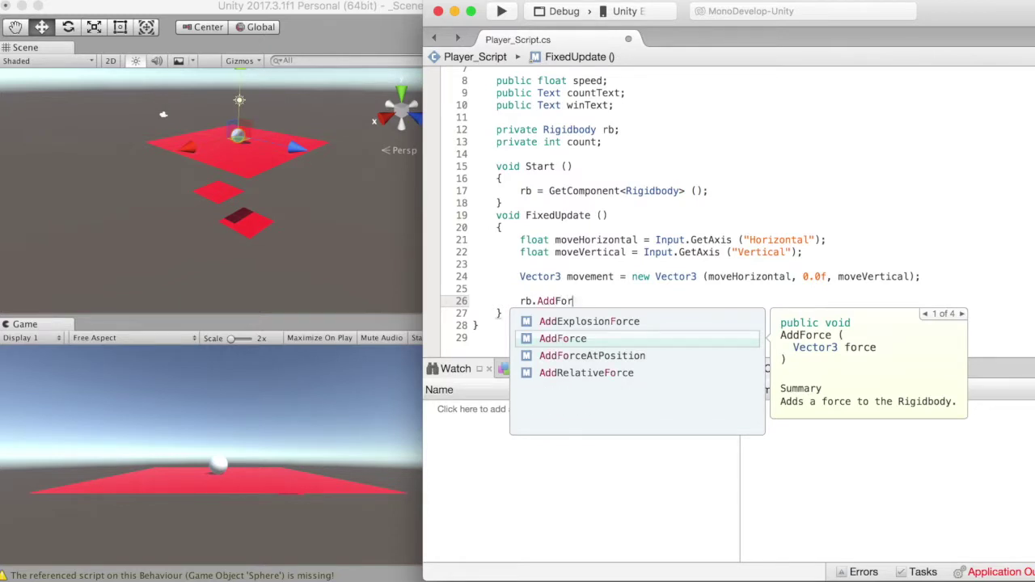
pyautogui.write('ce (')
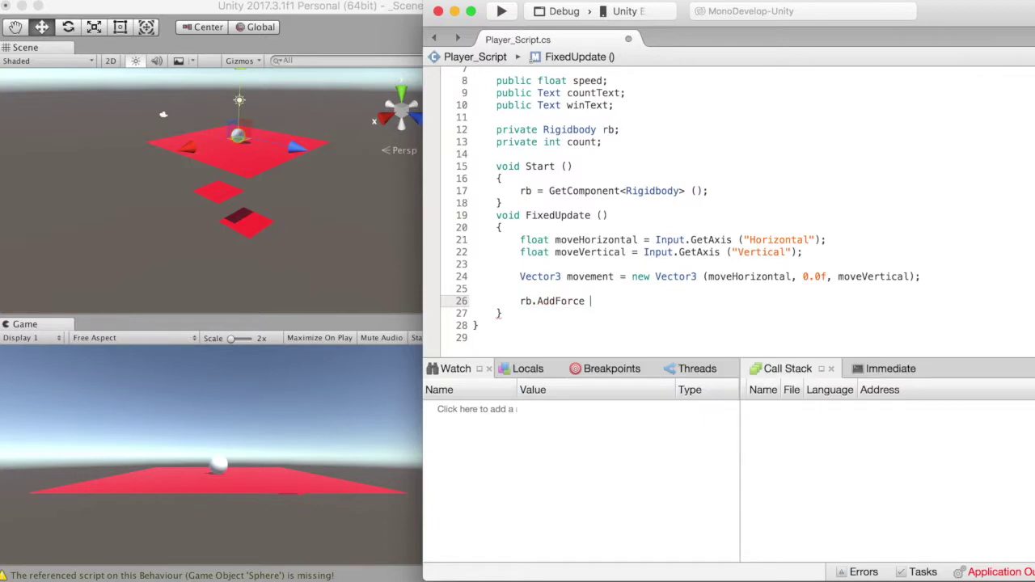
pyautogui.write('move')
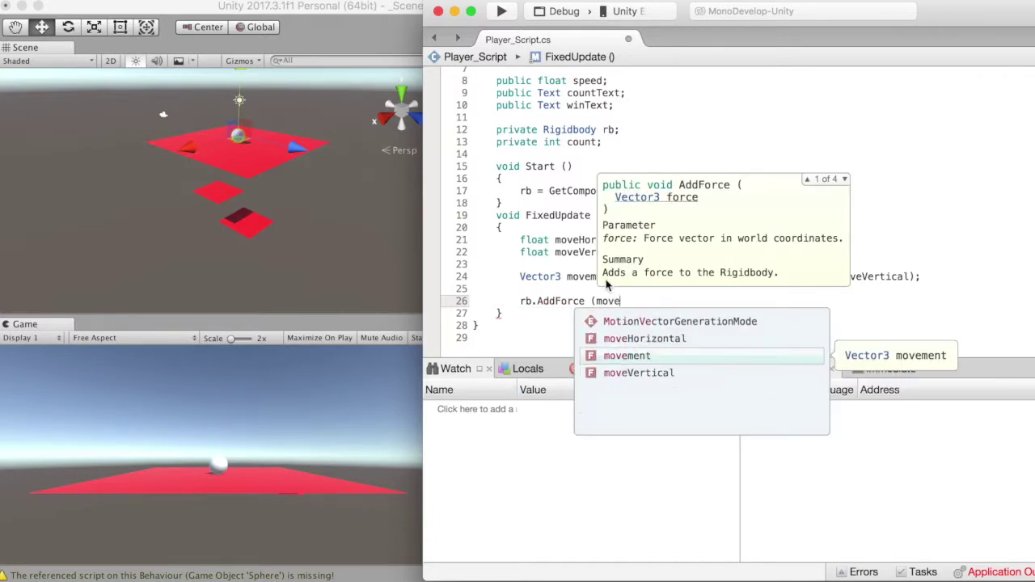
pyautogui.press('Return')
pyautogui.write('*')
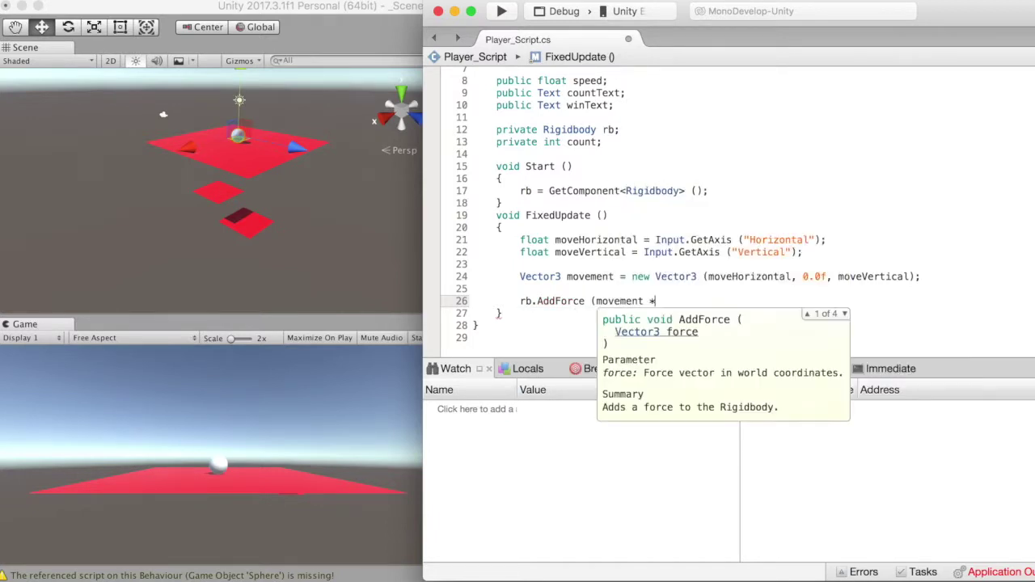
pyautogui.write(' speed')
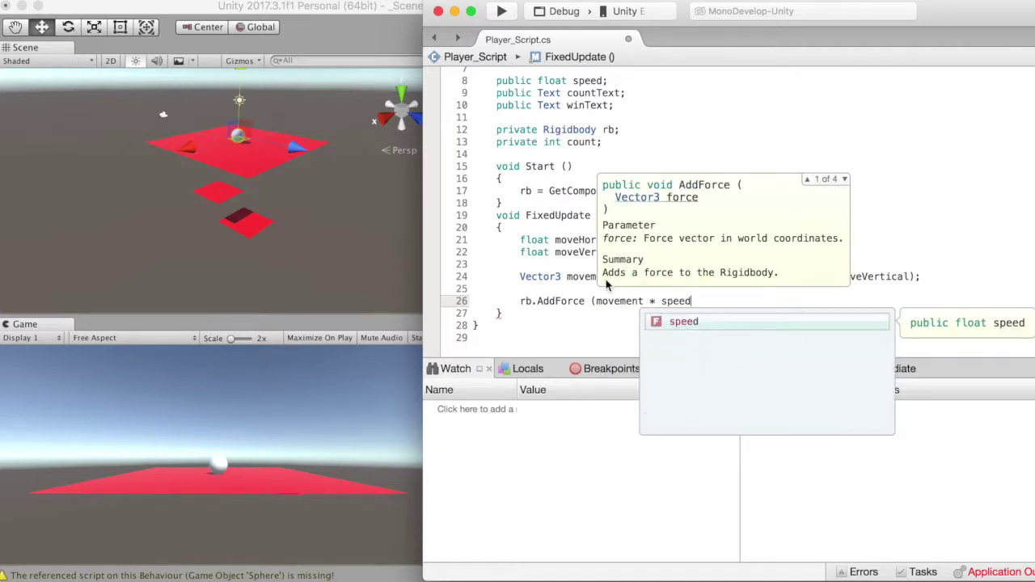
pyautogui.click(853, 384)
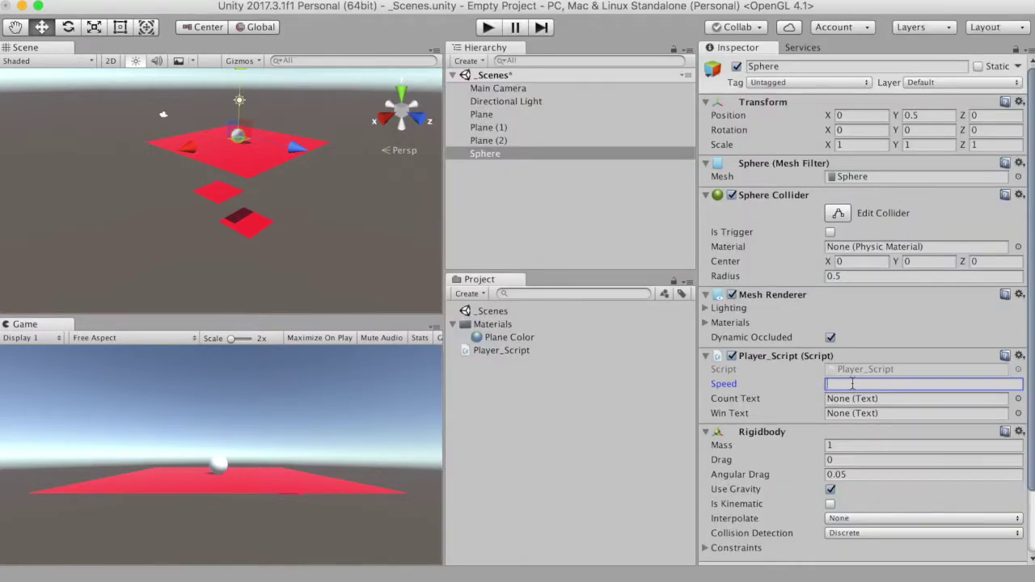
# - Set Speed to 10 and test-roll the ball with the arrow keys in Play mode
pyautogui.write('10')
pyautogui.click(489, 28)
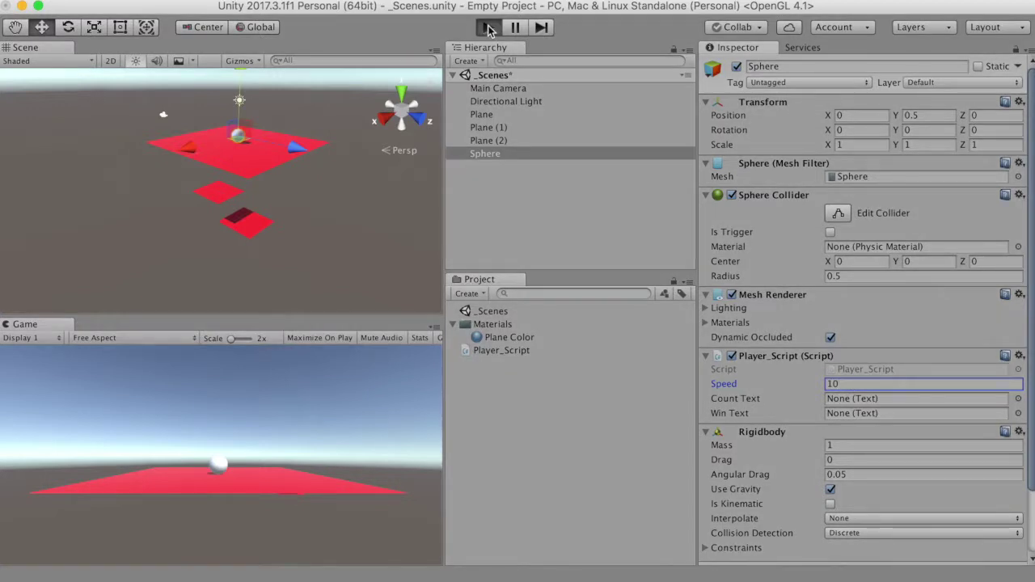
pyautogui.press('Up')
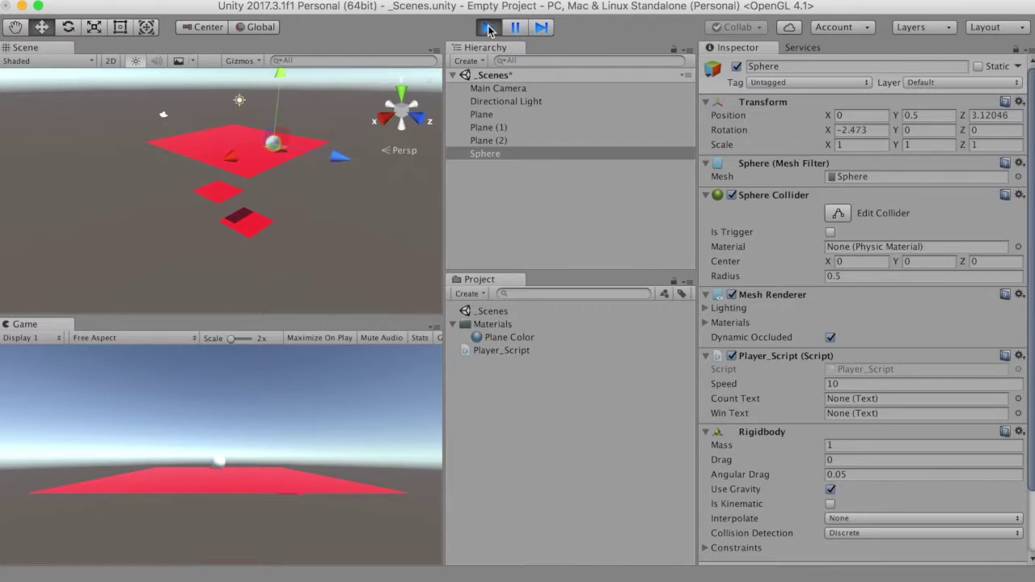
pyautogui.press('Down')
pyautogui.press('Right')
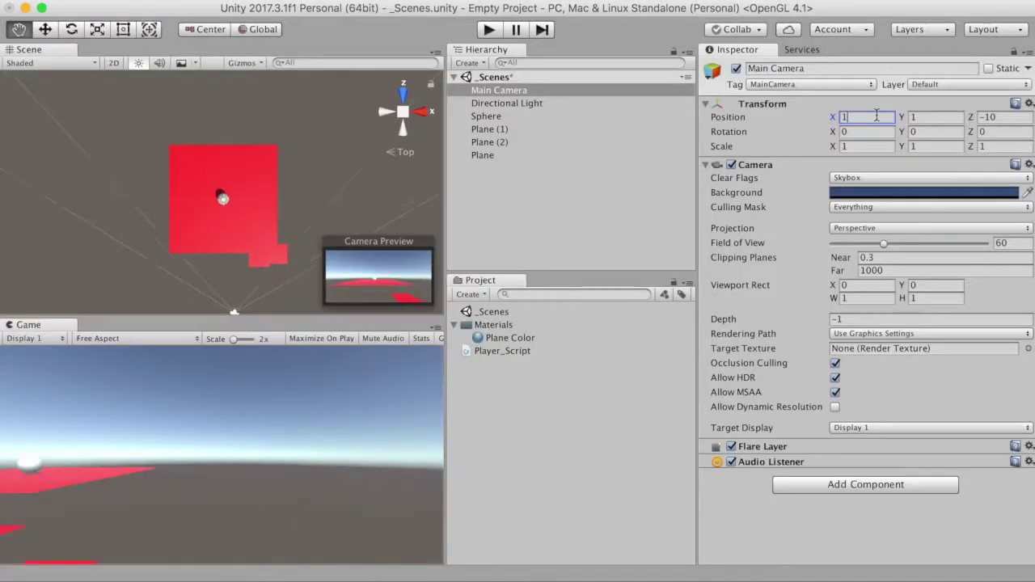
# - Place the Main Camera at 10, 10, -10 with rotation 45, -45, 0
pyautogui.write('0')
pyautogui.click(936, 132)
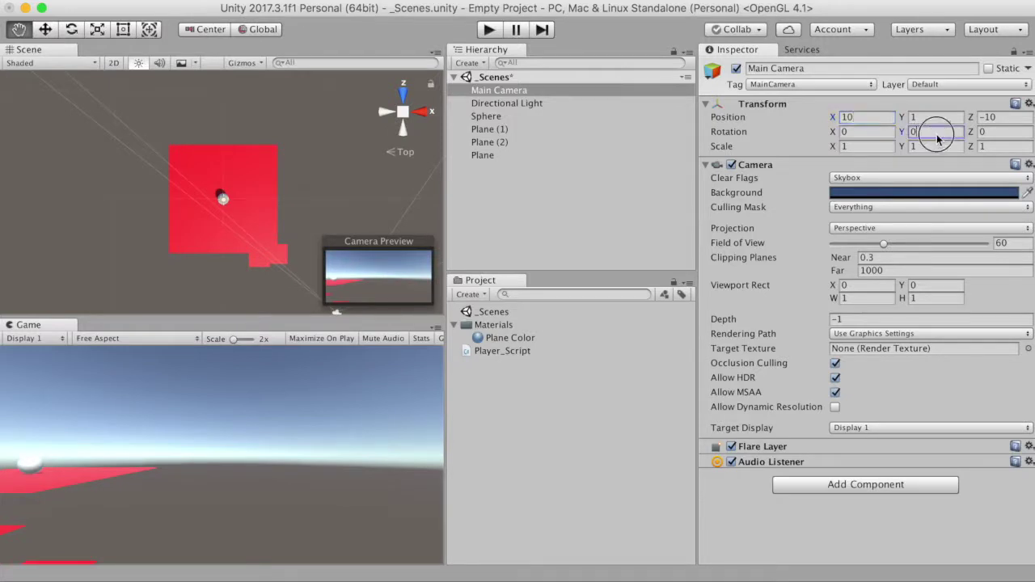
pyautogui.write('-45')
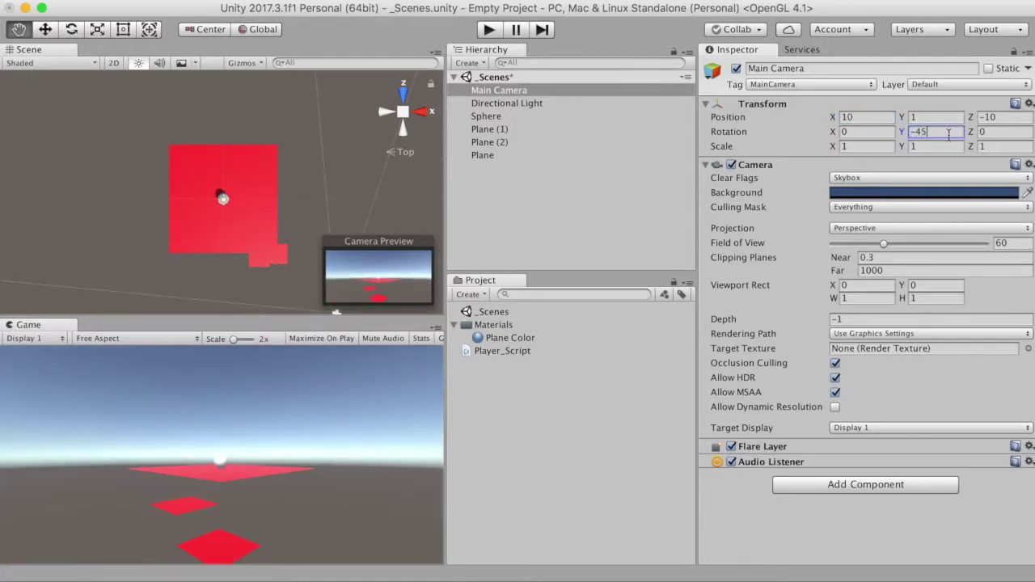
pyautogui.click(866, 131)
pyautogui.write('45')
pyautogui.click(936, 117)
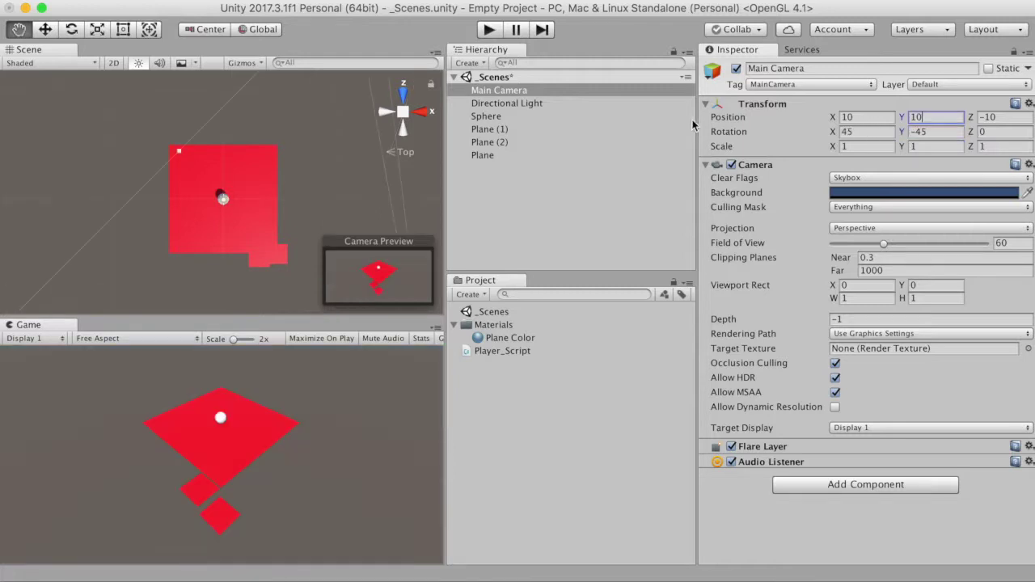
pyautogui.write('10')
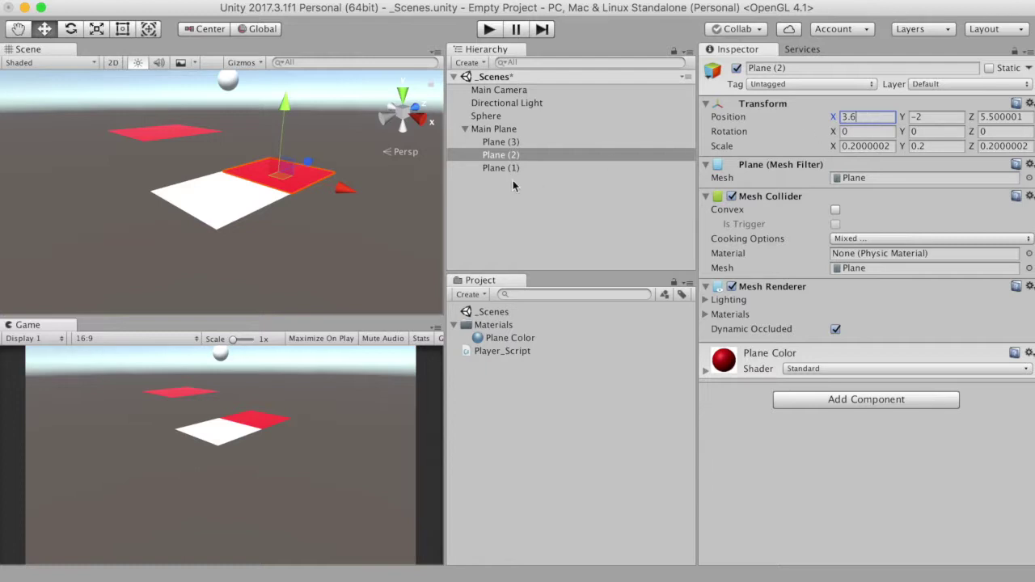
# - Lower Plane (2) to Y -4 and widen its X scale to 0.3
pyautogui.click(936, 116)
pyautogui.write('-3')
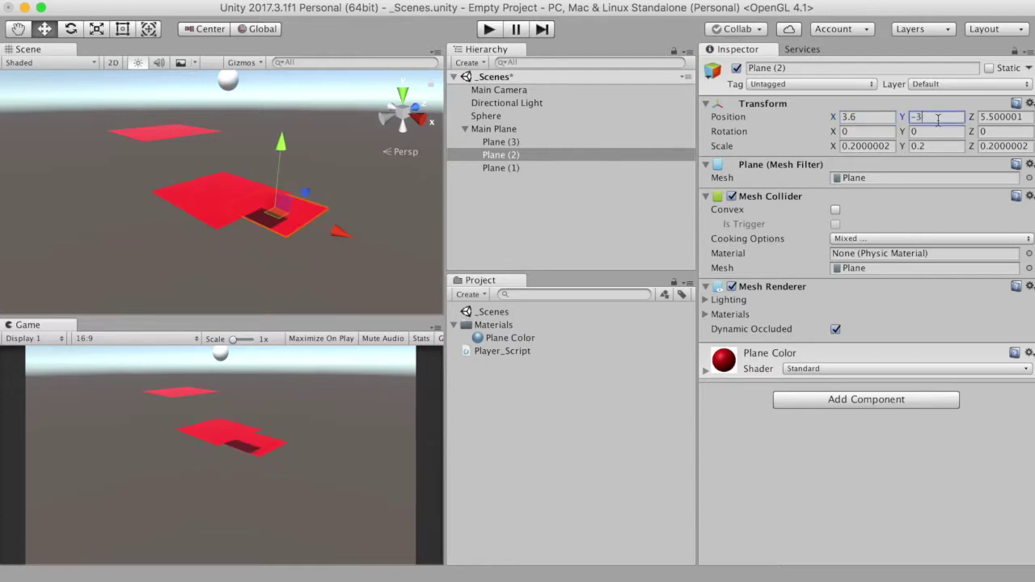
pyautogui.click(891, 147)
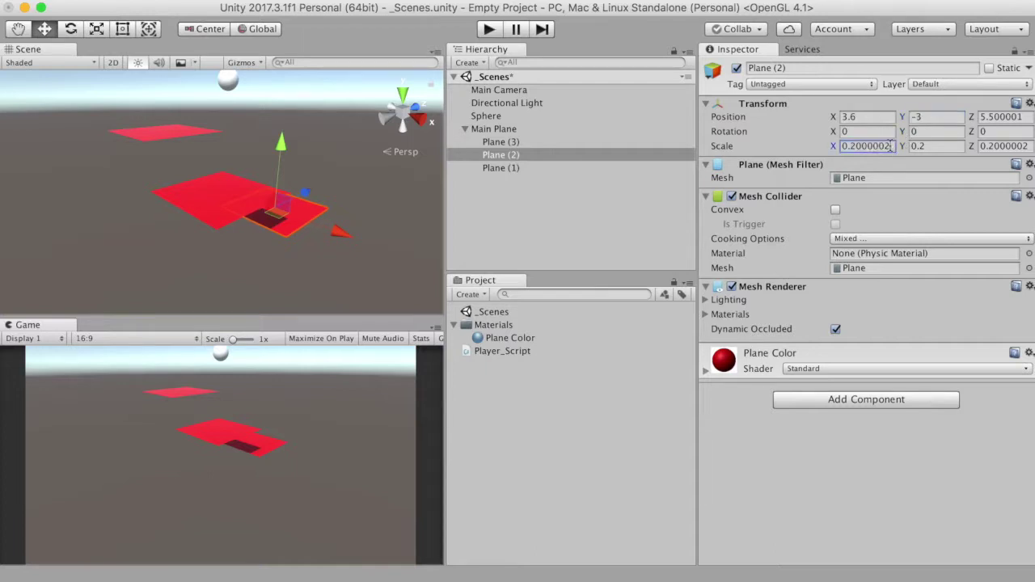
pyautogui.moveTo(891, 147); pyautogui.dragTo(856, 143)
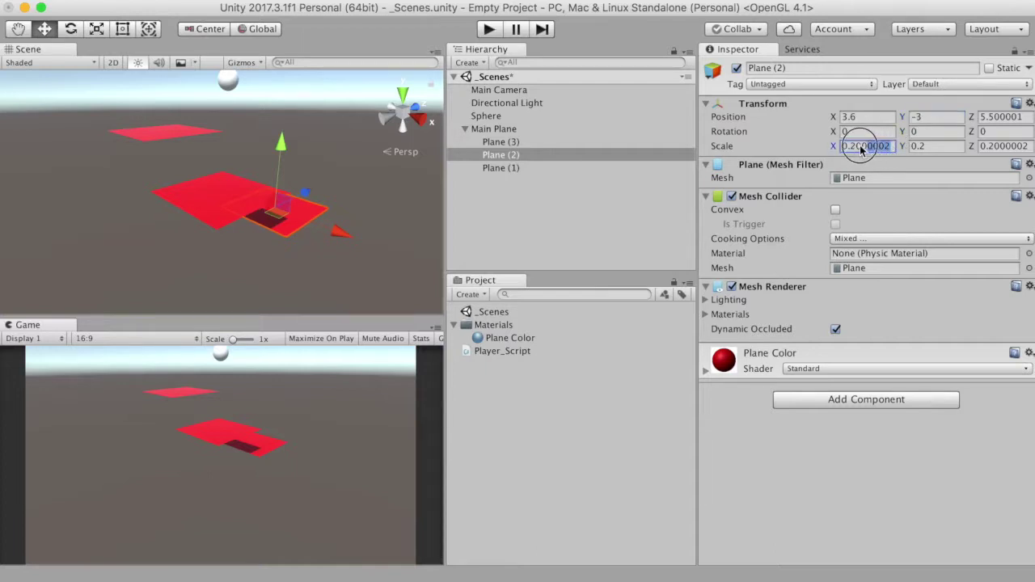
pyautogui.write('0.3')
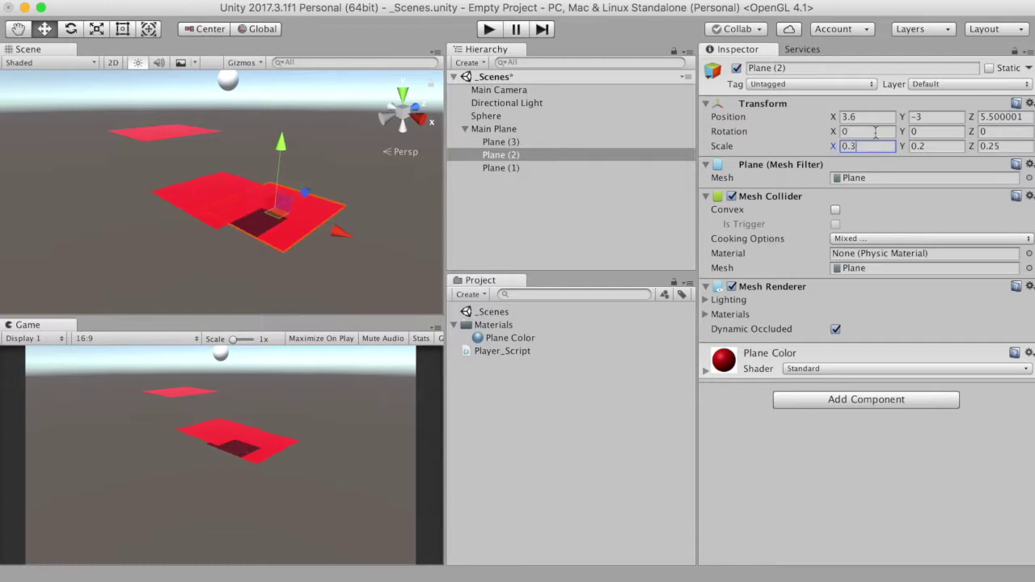
pyautogui.click(876, 118)
pyautogui.click(934, 117)
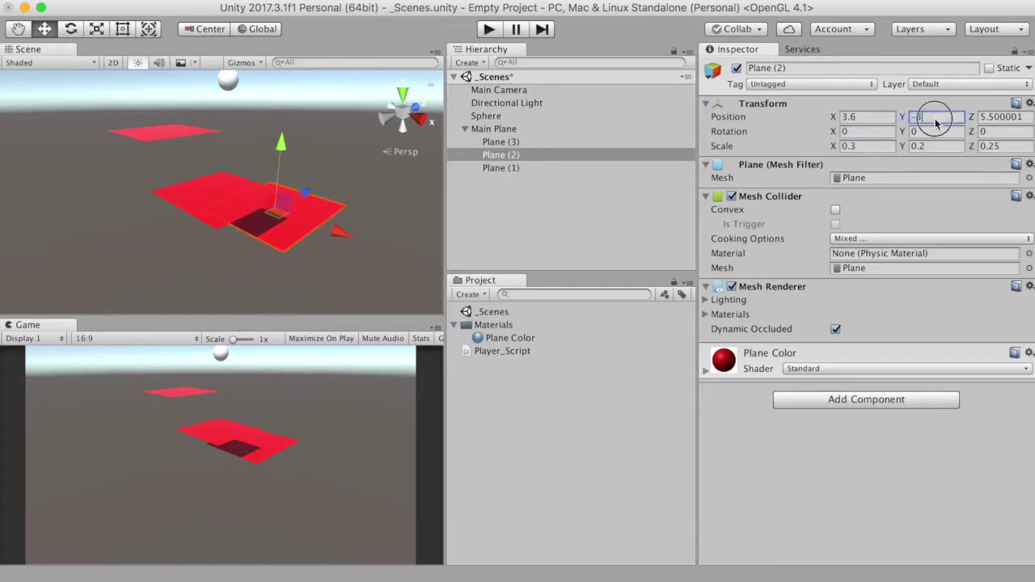
pyautogui.press('BackSpace')
pyautogui.write('4')
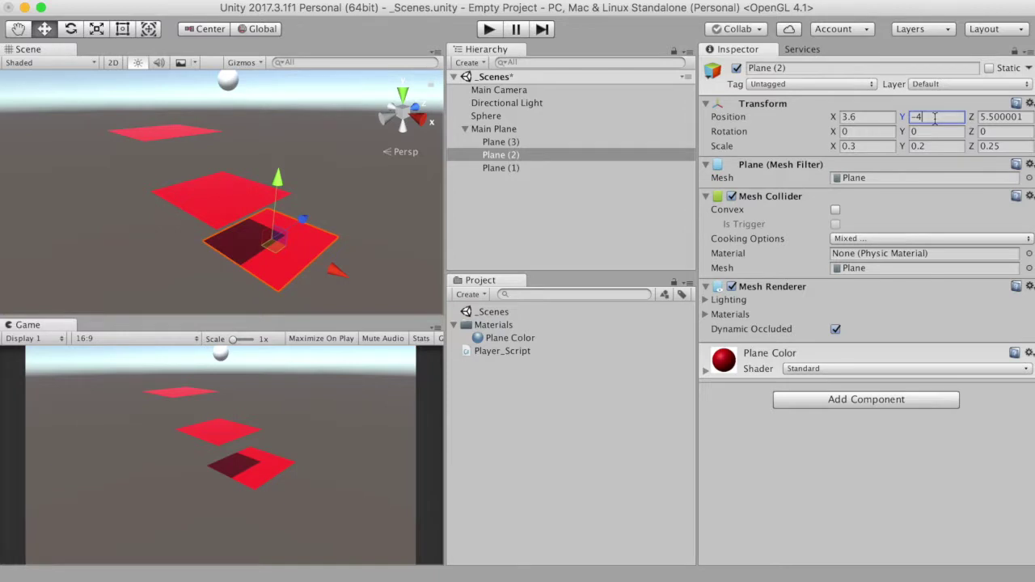
pyautogui.click(1013, 117)
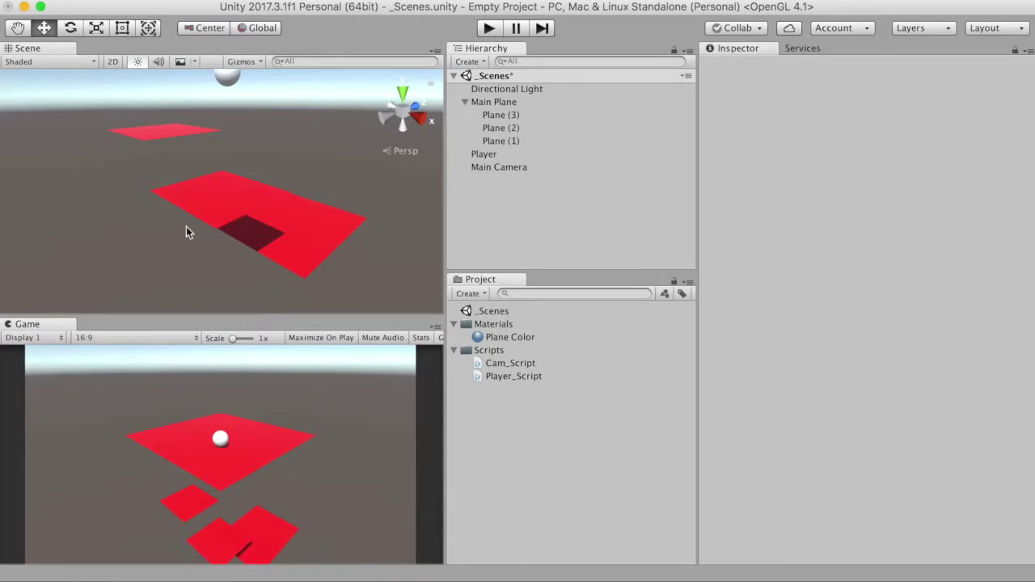
# - Test the level in Play mode, then switch the Main Camera's projection to Orthographic
pyautogui.click(489, 30)
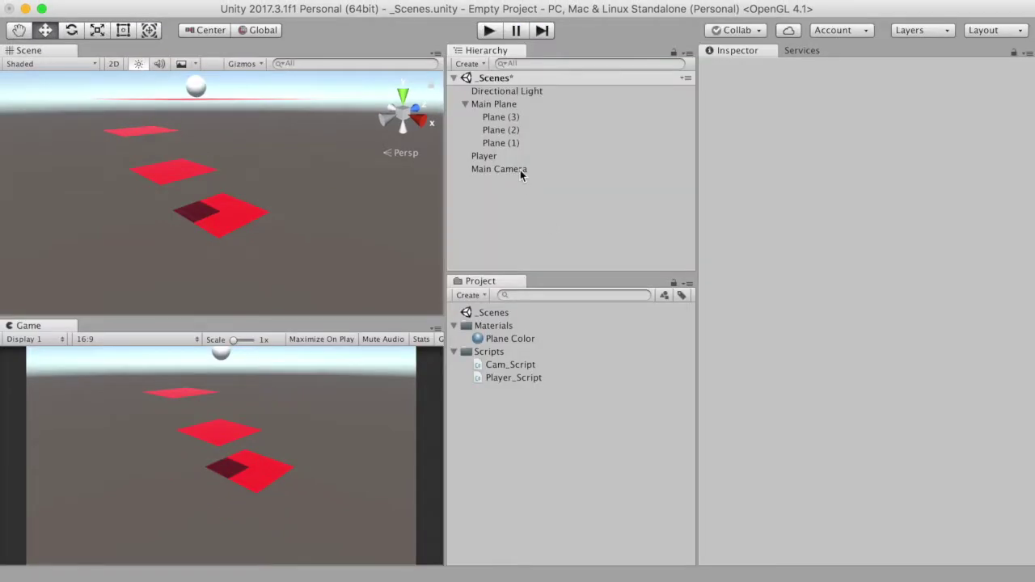
pyautogui.click(520, 172)
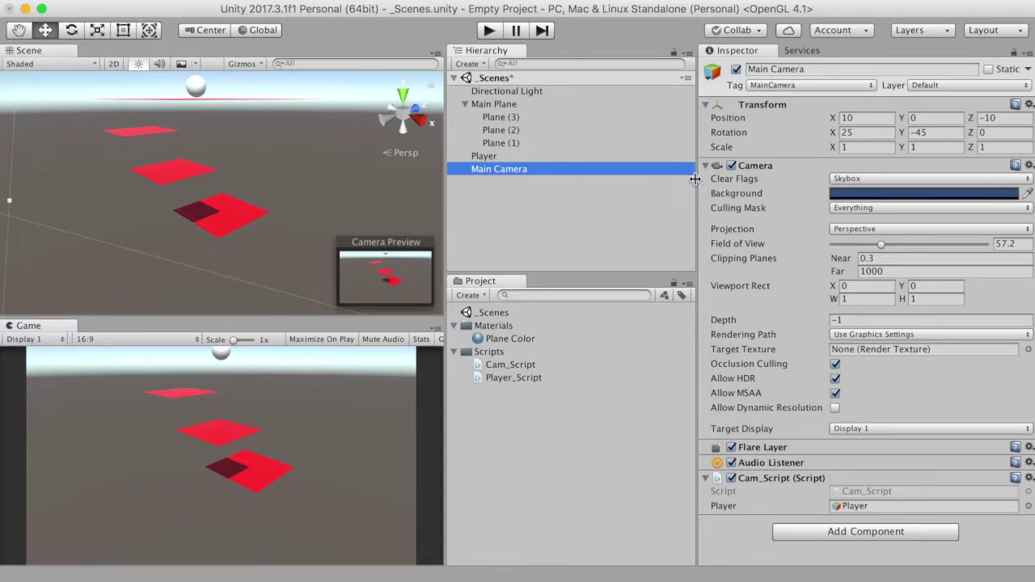
pyautogui.click(856, 231)
pyautogui.click(849, 229)
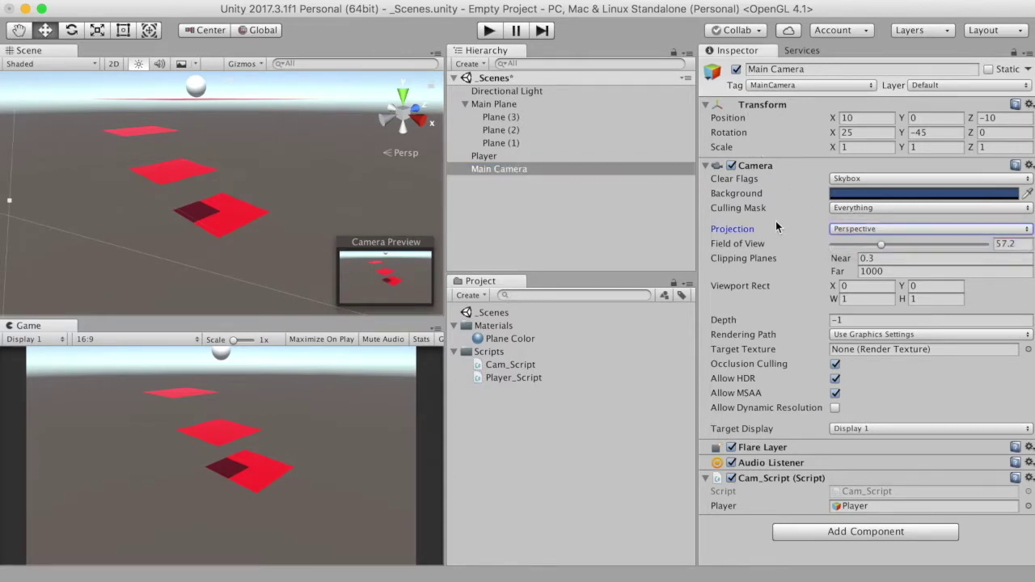
pyautogui.click(853, 231)
pyautogui.click(853, 243)
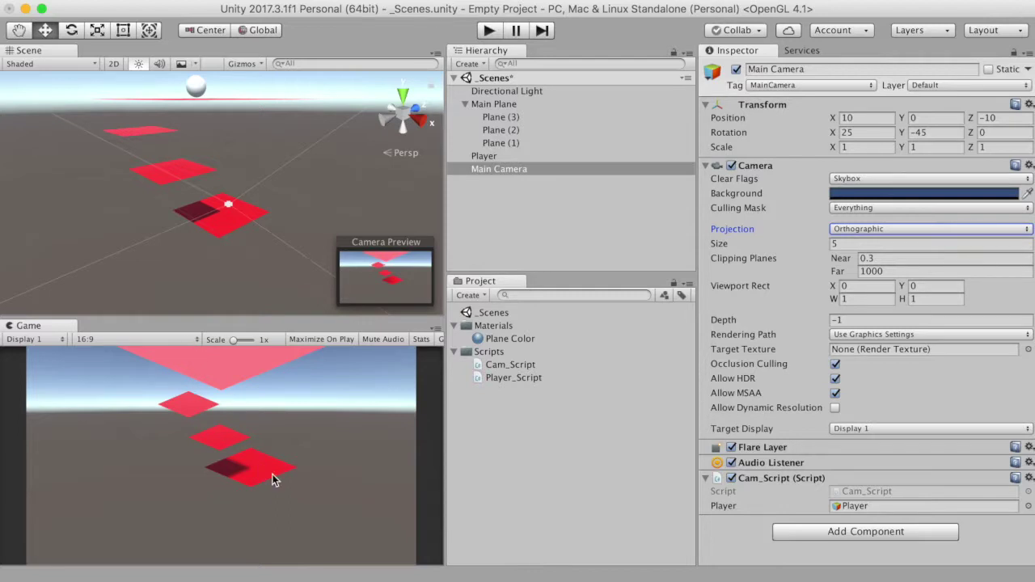
pyautogui.click(241, 225)
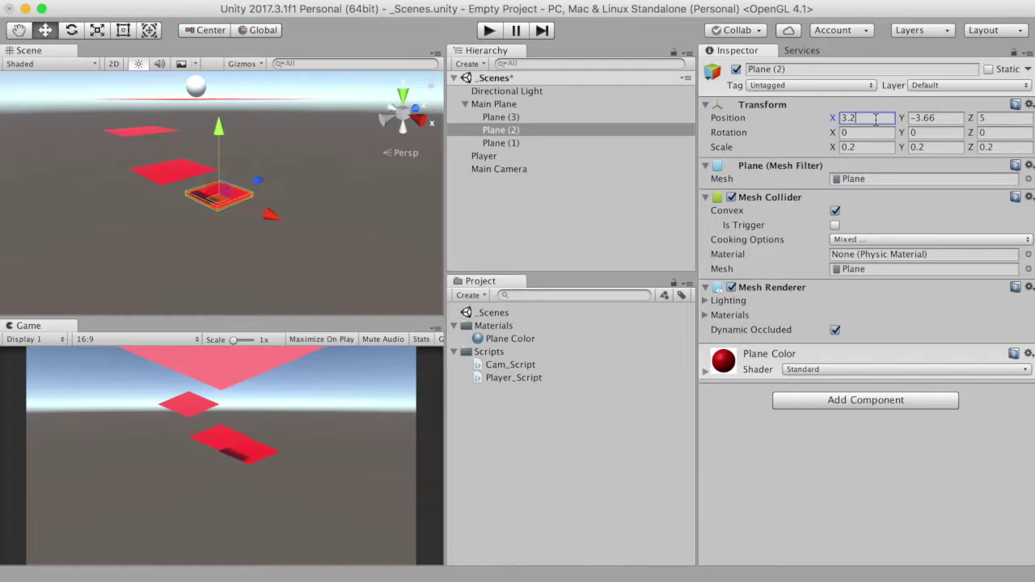
# - Change Plane (2)'s X position to 3.15 and clear its Z position value
pyautogui.press('BackSpace')
pyautogui.write('15')
pyautogui.click(993, 118)
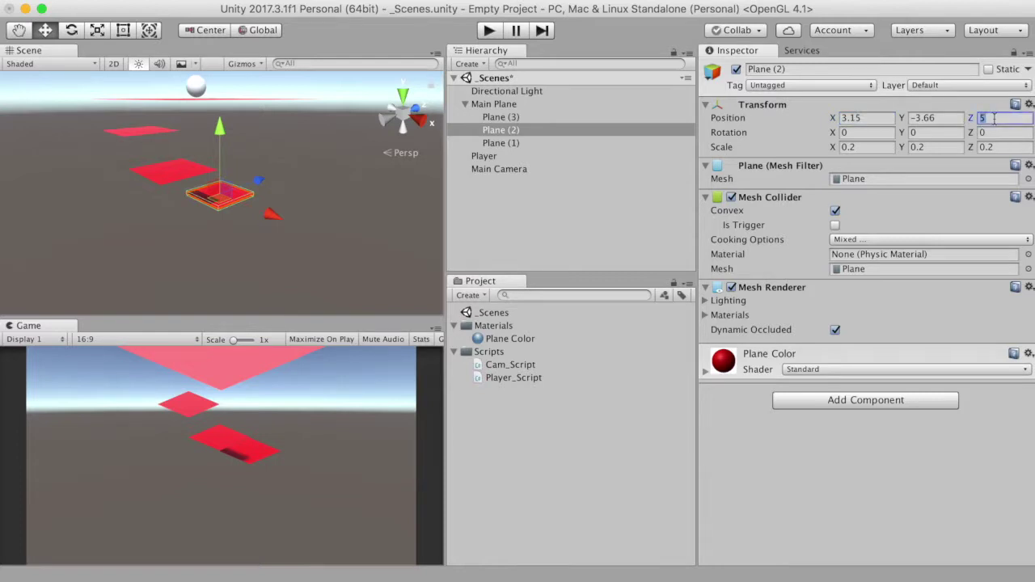
pyautogui.press('BackSpace')
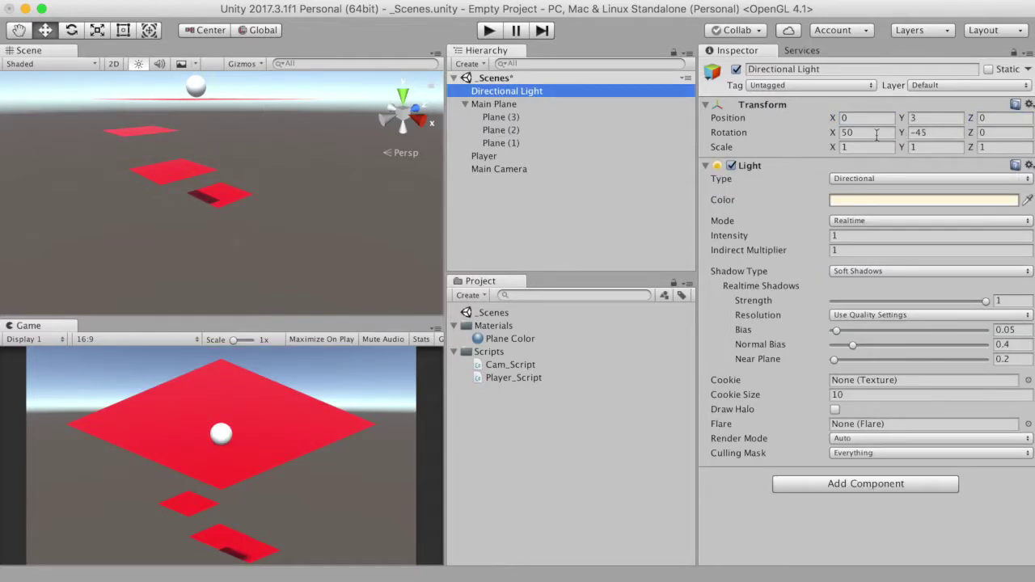
# - Tilt the Directional Light to 70° on X, nest Main Camera under it, and play
pyautogui.click(871, 133)
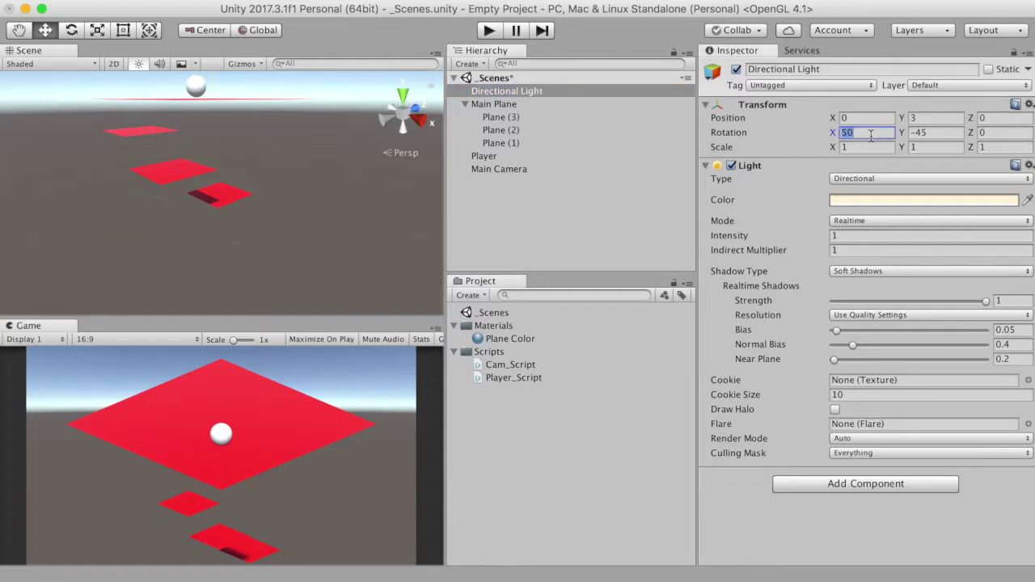
pyautogui.press('BackSpace')
pyautogui.write('0')
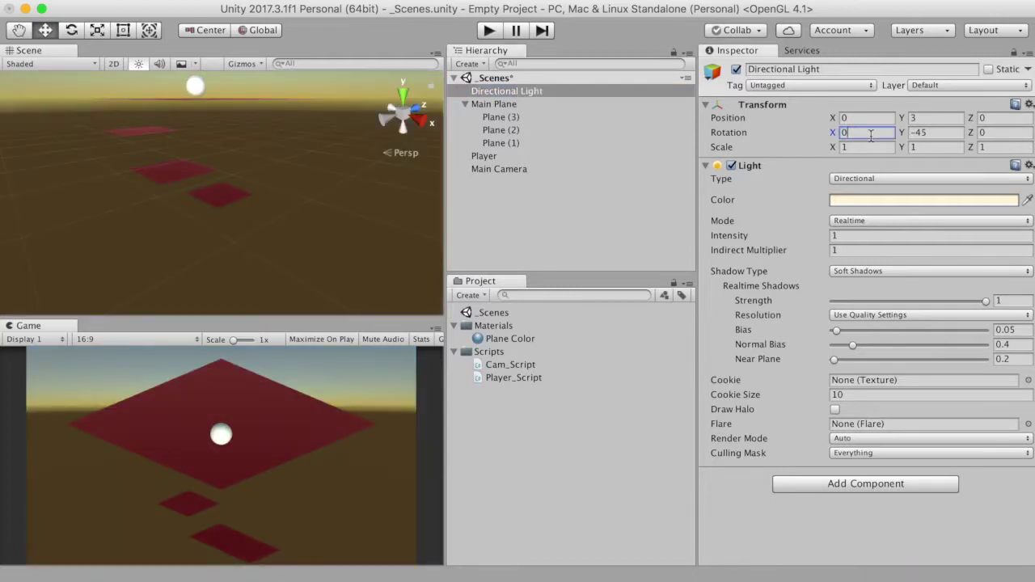
pyautogui.write('40')
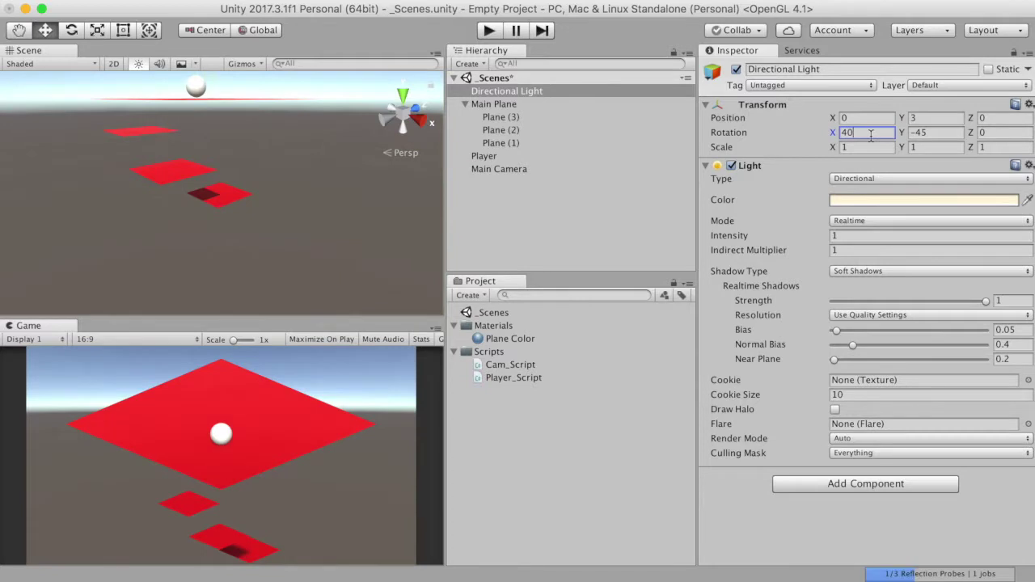
pyautogui.press('BackSpace')
pyautogui.write('3')
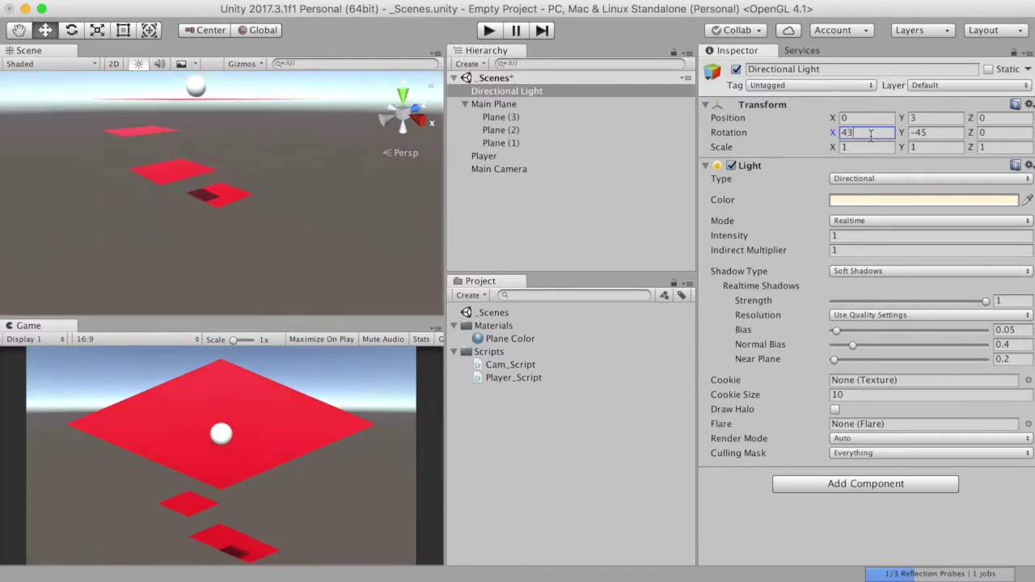
pyautogui.write('0')
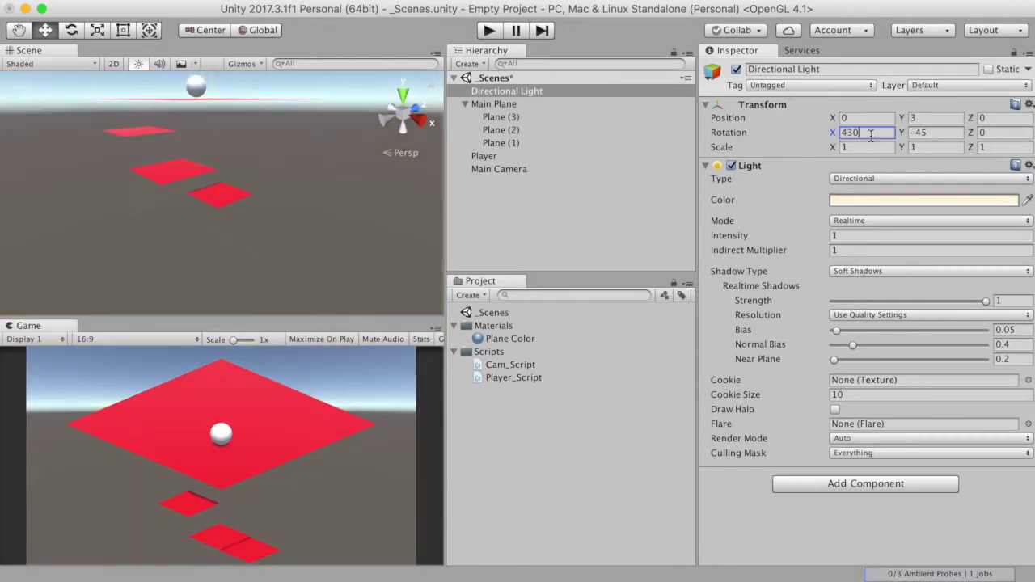
pyautogui.press('BackSpace')
pyautogui.press('BackSpace')
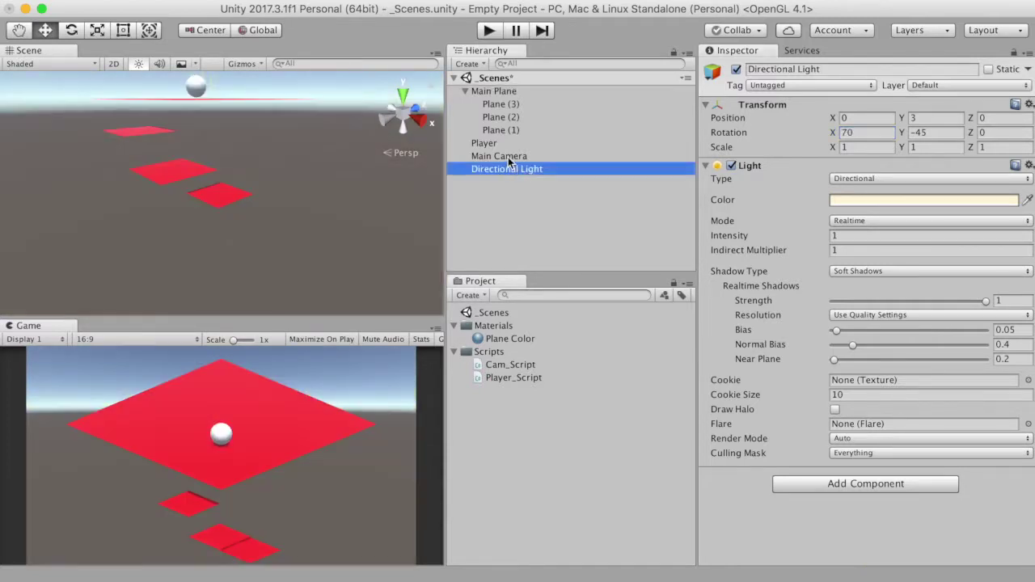
pyautogui.moveTo(502, 157); pyautogui.dragTo(506, 169)
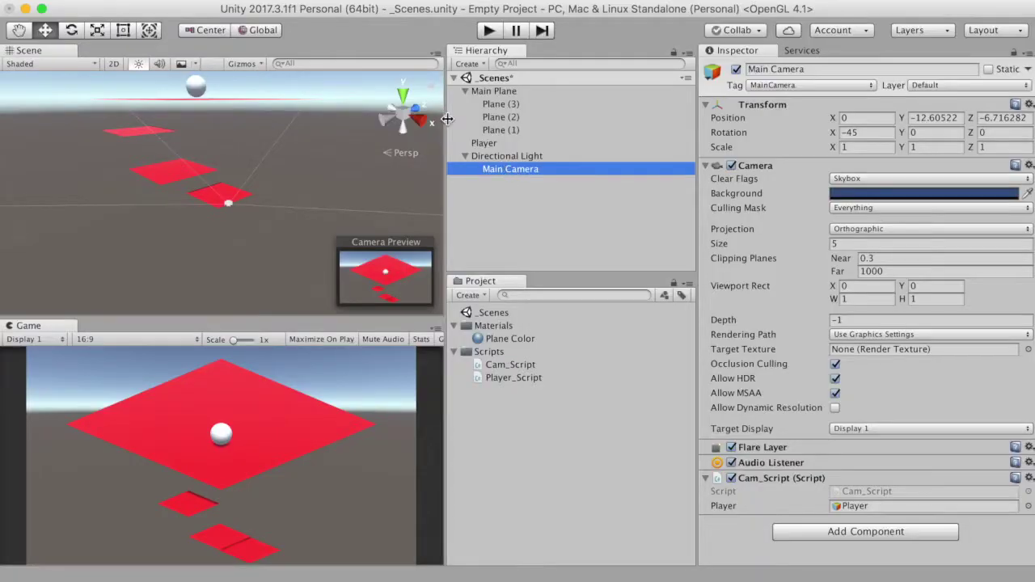
pyautogui.click(487, 30)
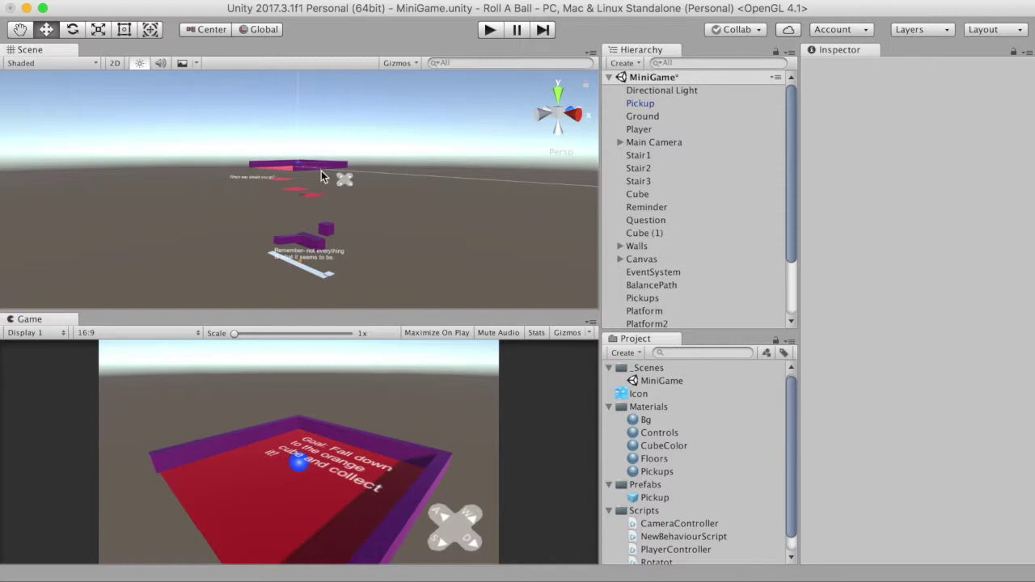
# - Set the Main Camera's projection to Orthographic, then select the Canvas
pyautogui.click(668, 142)
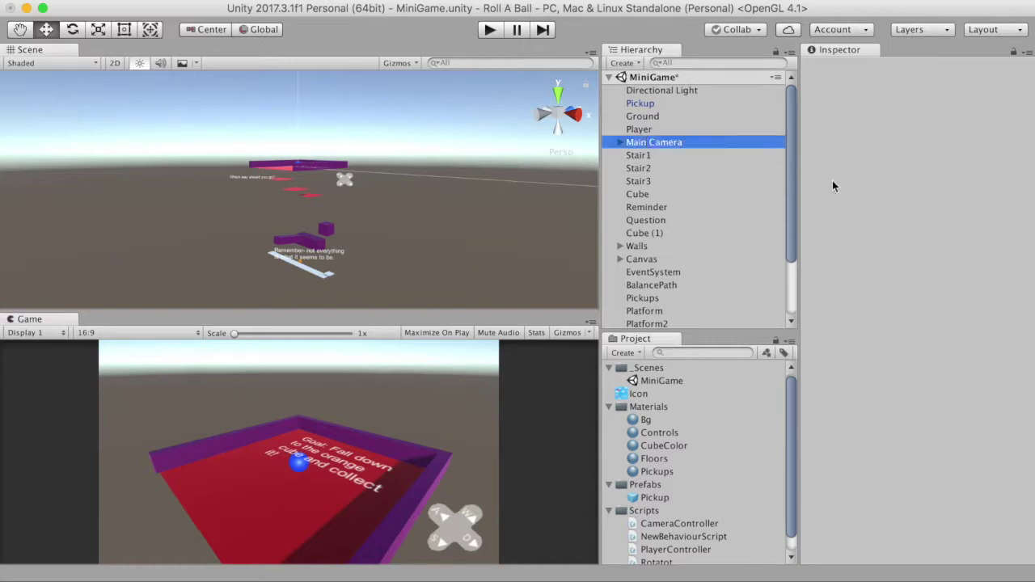
pyautogui.click(942, 229)
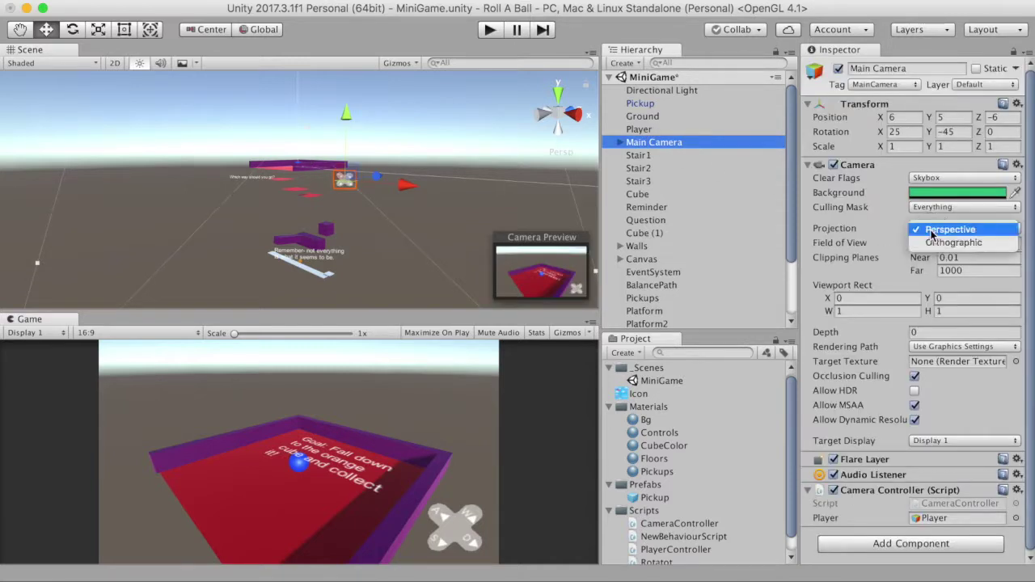
pyautogui.click(934, 243)
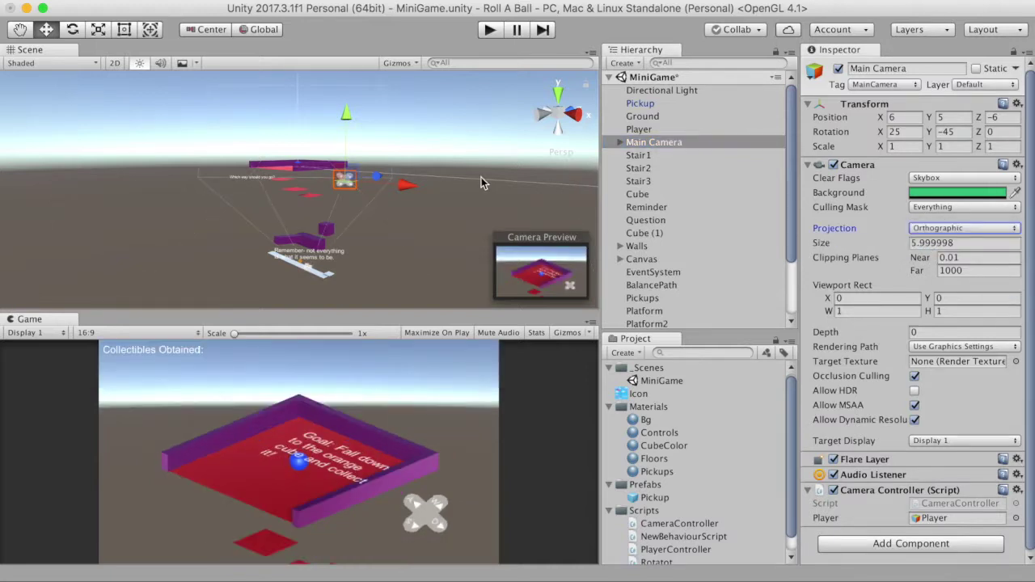
pyautogui.click(482, 182)
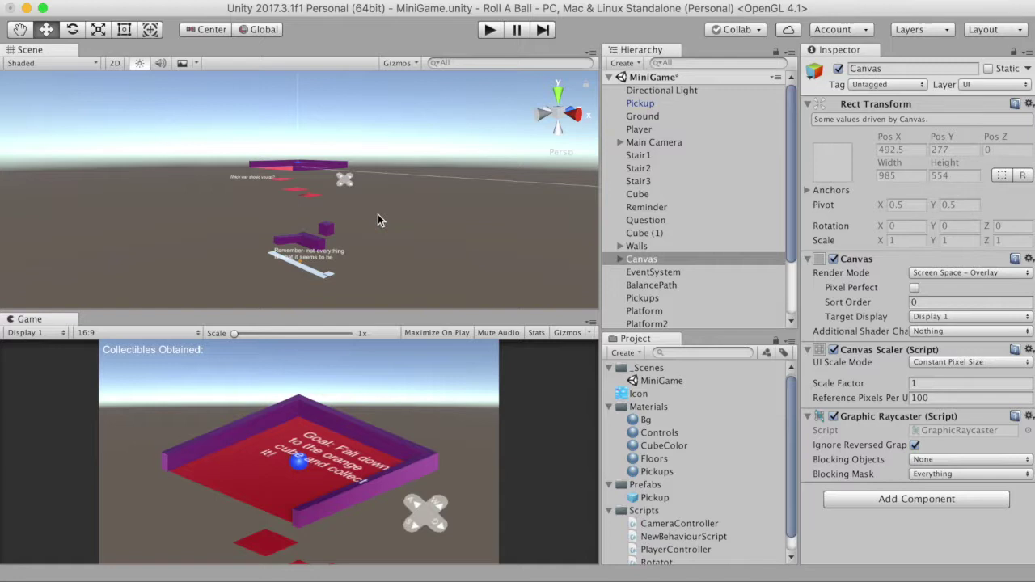
pyautogui.press('super+Tab')
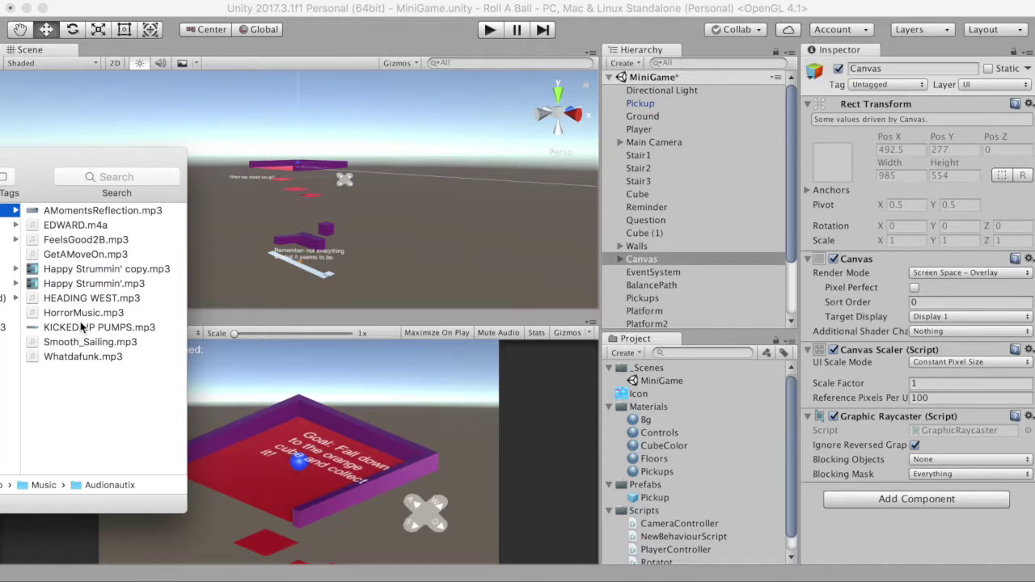
# - Import KICKED UP PUMPS.mp3 into the Project panel and reveal its audio import settings
pyautogui.moveTo(81, 327); pyautogui.dragTo(680, 407)
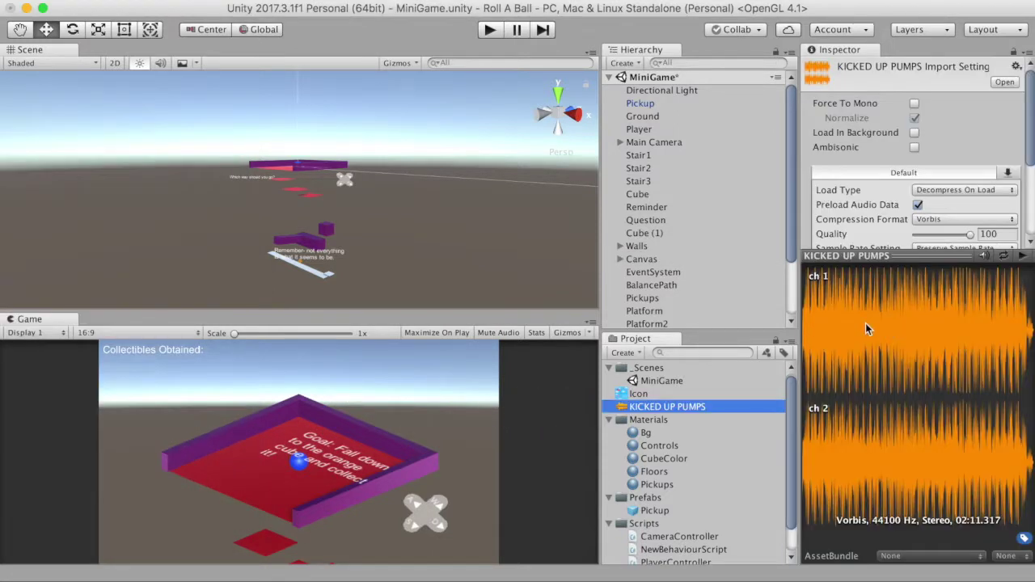
pyautogui.scroll(-3, 725, 282)
pyautogui.scroll(3, 725, 281)
pyautogui.moveTo(888, 255); pyautogui.dragTo(867, 452)
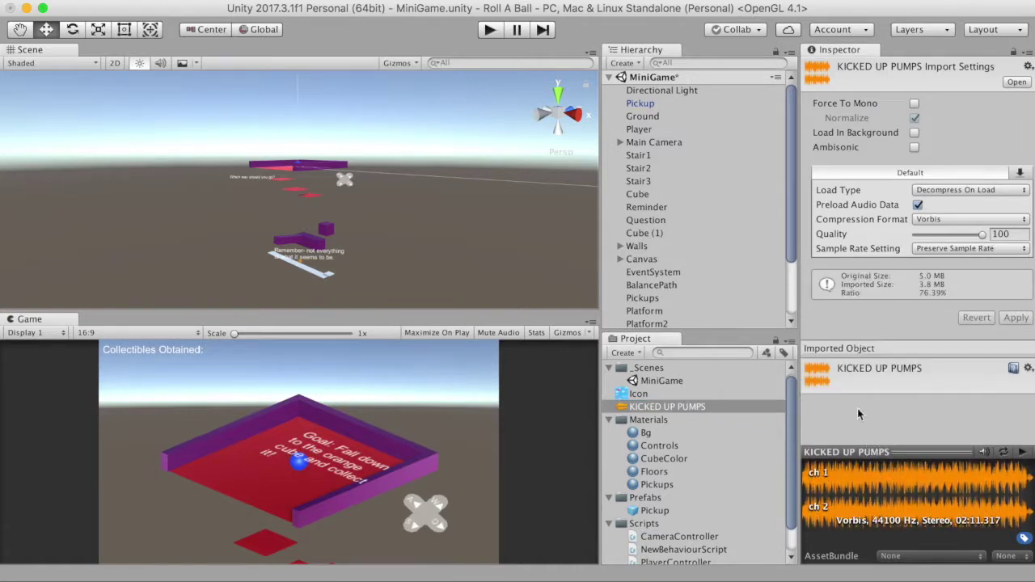
pyautogui.click(627, 64)
# - Create an Audio Source with the KICKED UP PUMPS clip and nest it under Player
pyautogui.moveTo(687, 157)
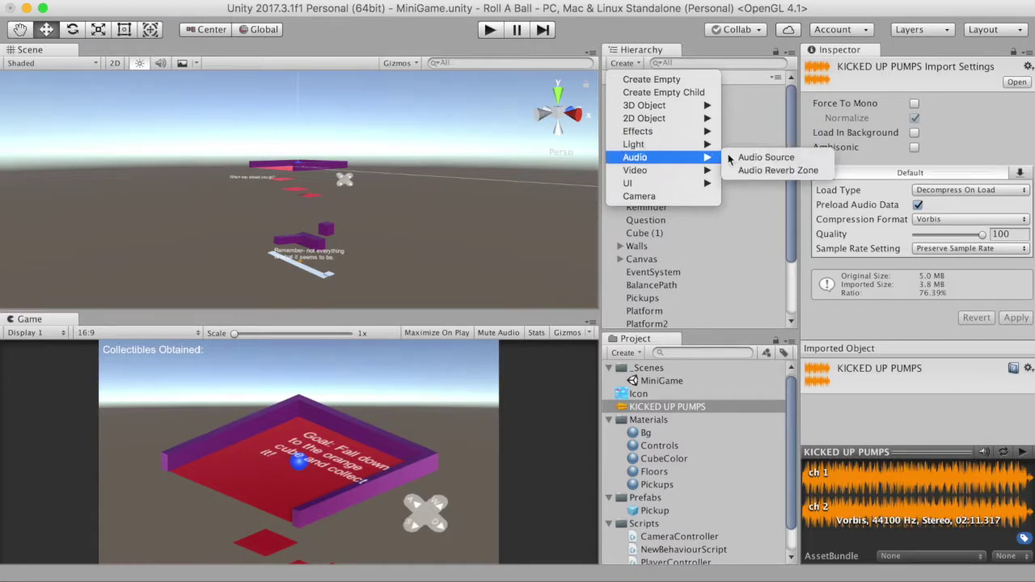
pyautogui.click(757, 158)
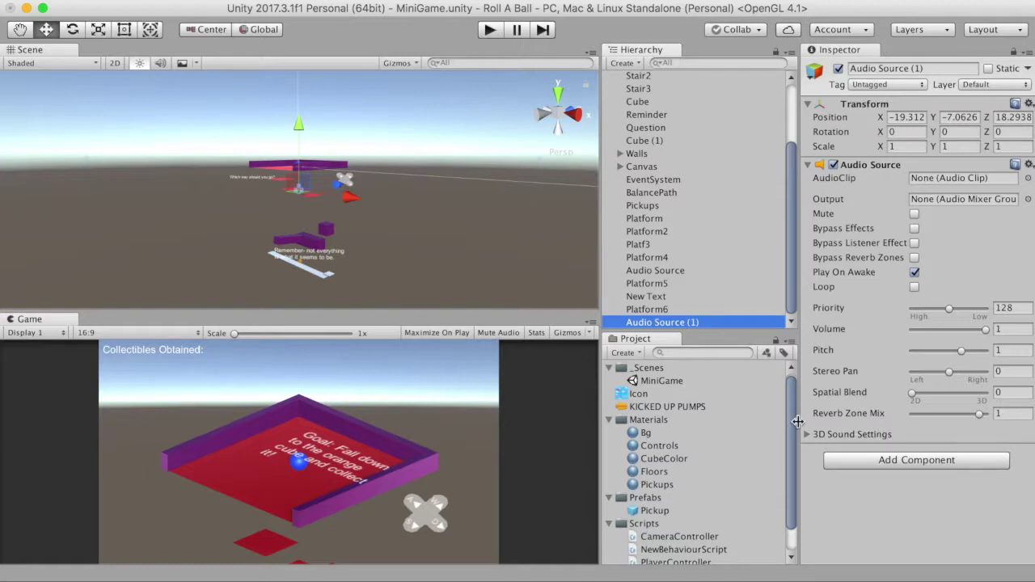
pyautogui.moveTo(668, 408); pyautogui.dragTo(882, 205)
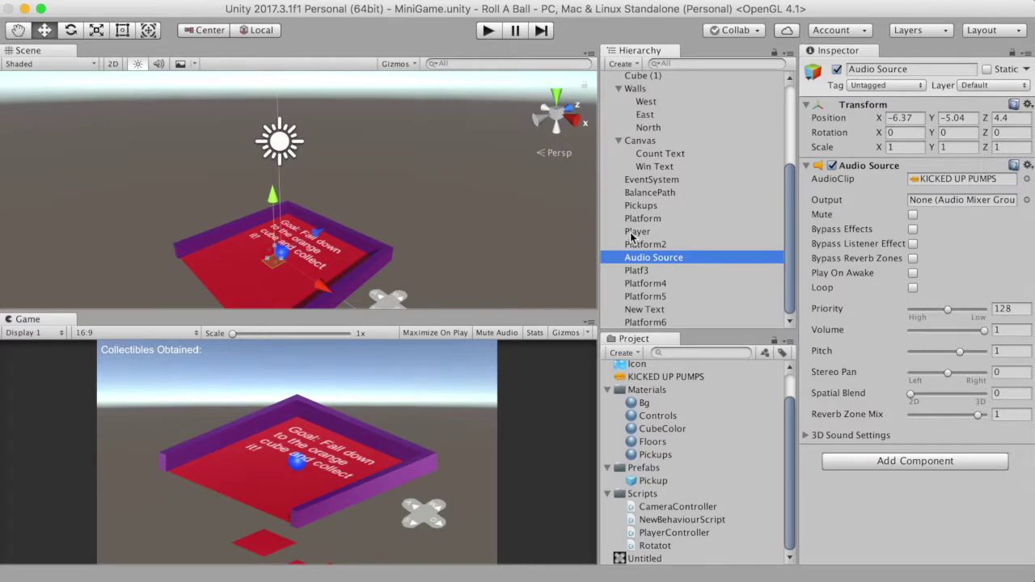
pyautogui.moveTo(654, 260); pyautogui.dragTo(636, 233)
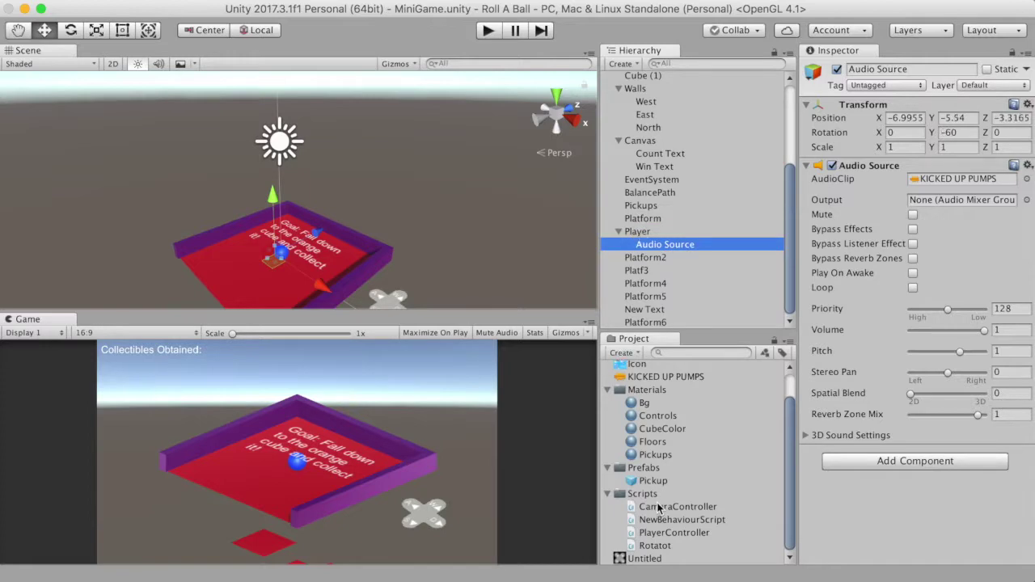
pyautogui.doubleClick(656, 534)
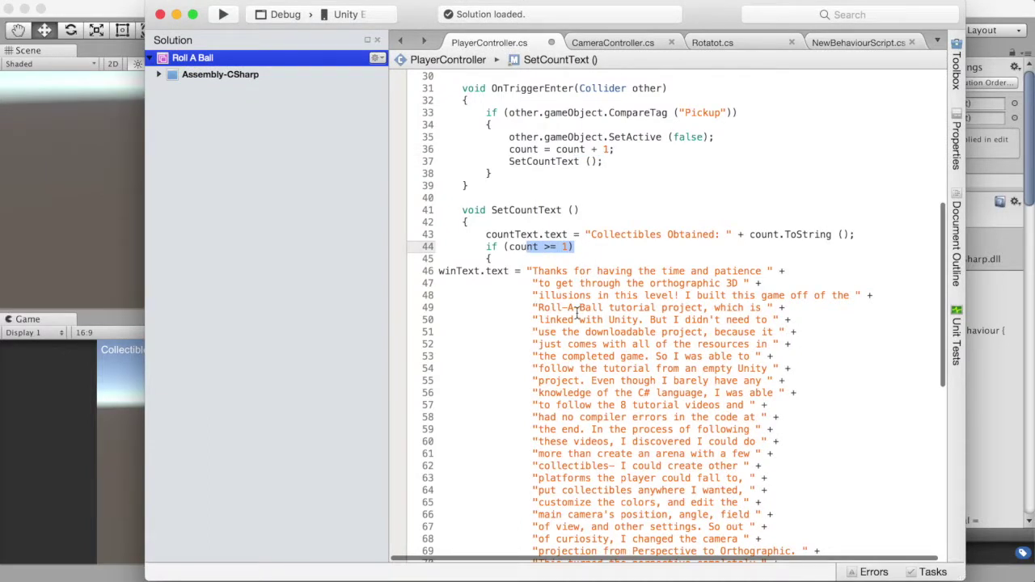
# - Review PlayerController's count increment, win condition and win message lines, then return to Win Text
pyautogui.click(588, 149)
pyautogui.moveTo(572, 149); pyautogui.dragTo(615, 149)
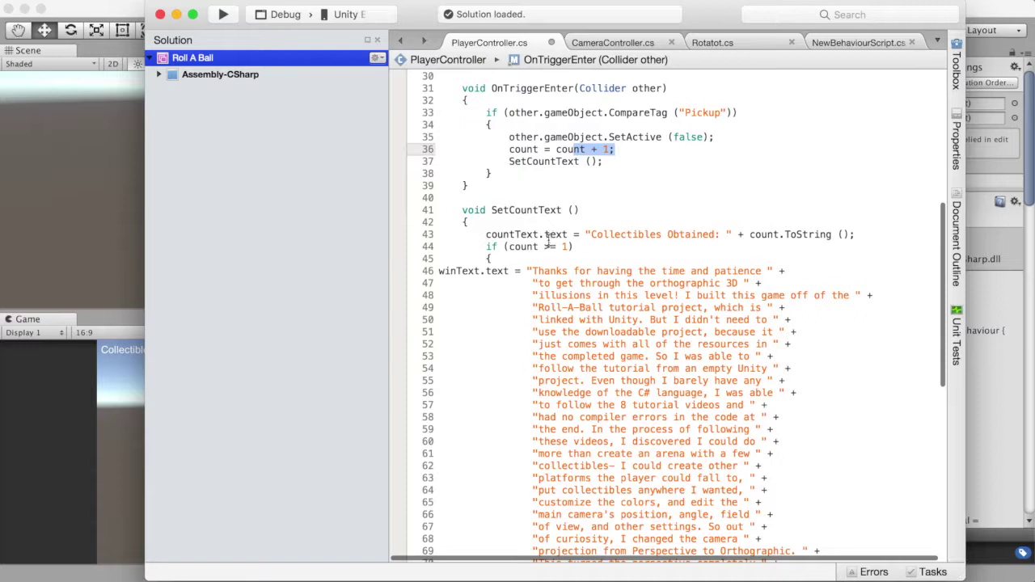
pyautogui.moveTo(526, 246); pyautogui.dragTo(574, 247)
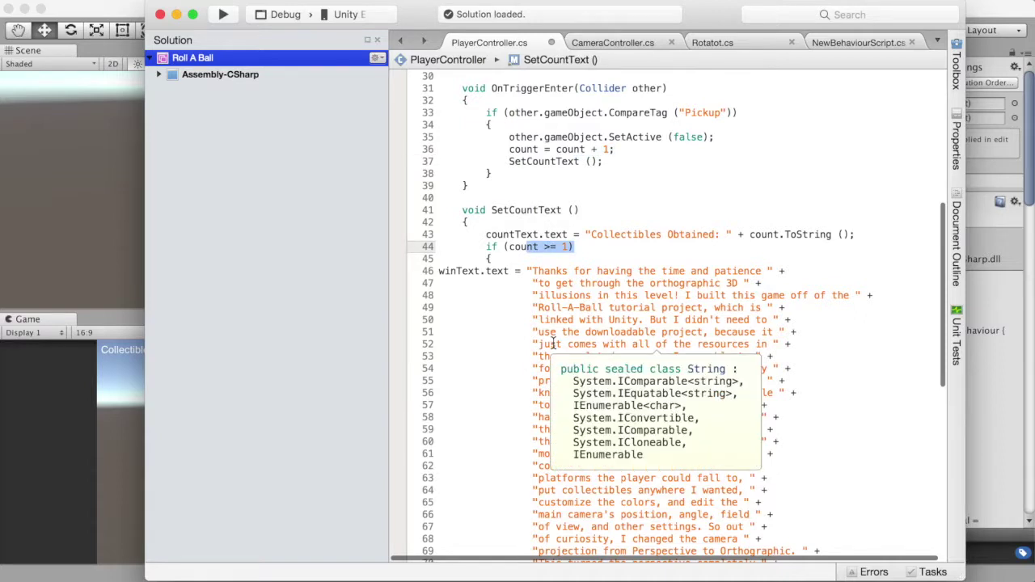
pyautogui.moveTo(550, 332); pyautogui.dragTo(692, 404)
pyautogui.click(684, 390)
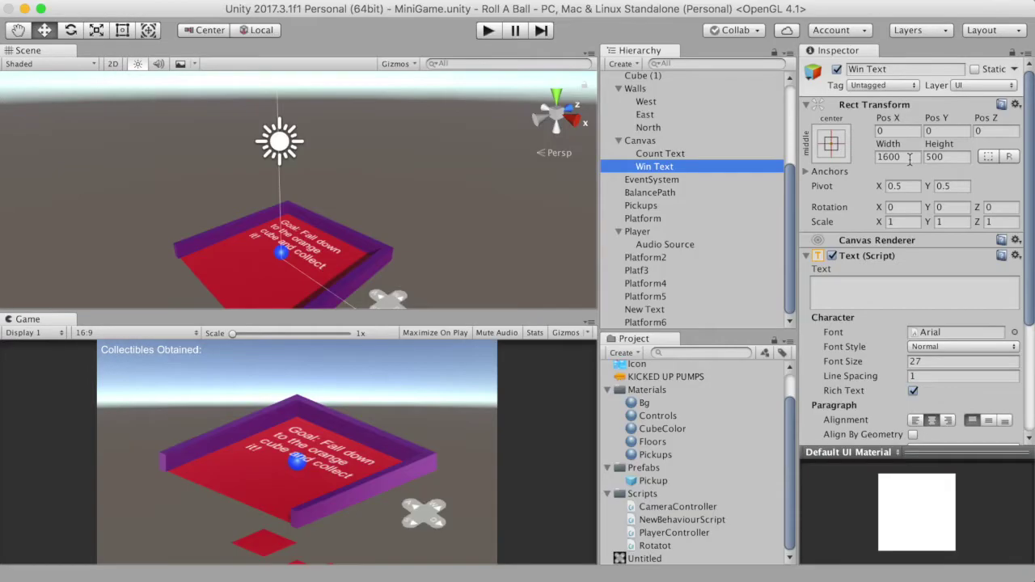
pyautogui.click(909, 158)
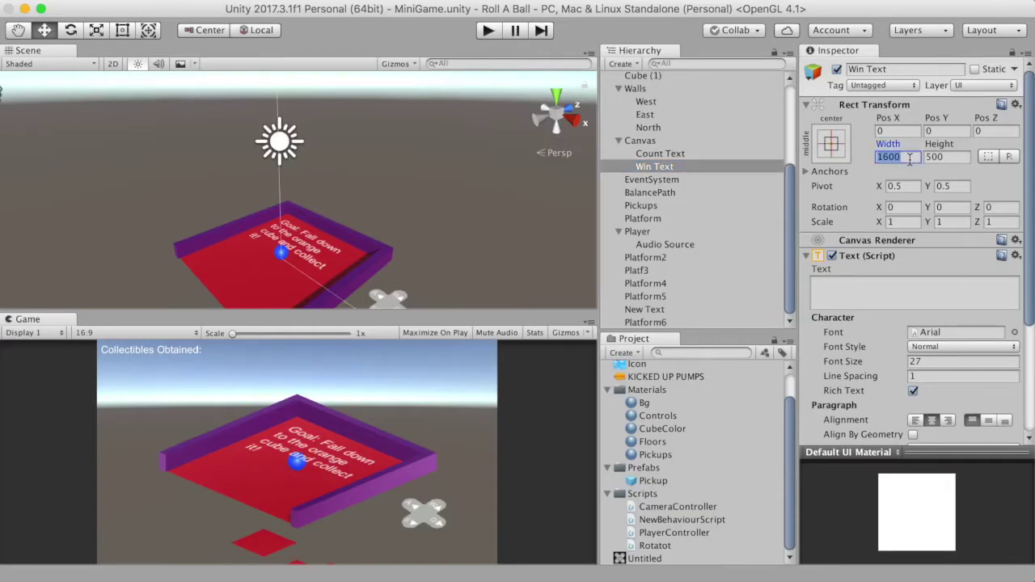
# - Check Win Text's width, height and font size, then play the game in the editor
pyautogui.click(934, 362)
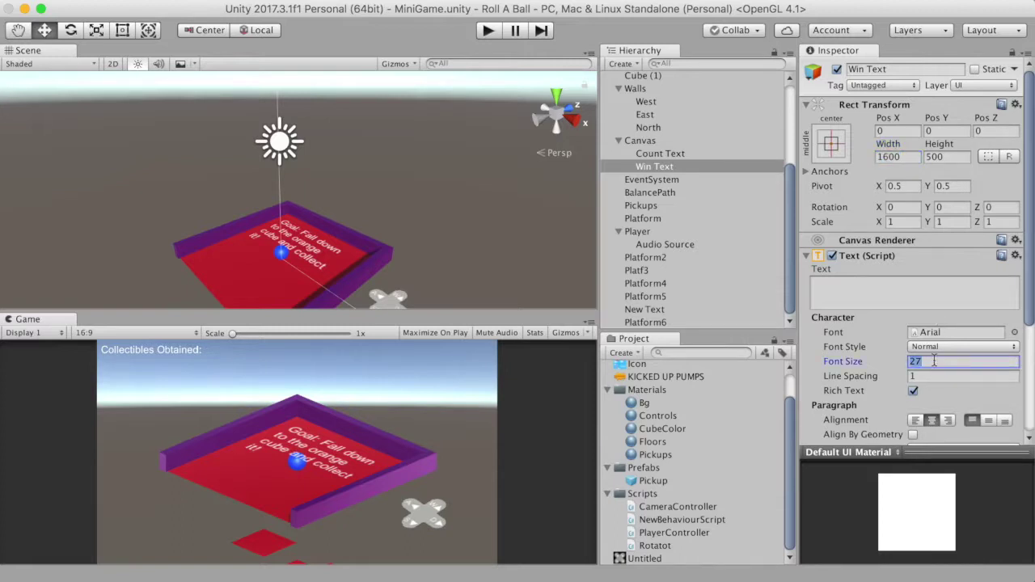
pyautogui.click(911, 158)
pyautogui.press('Tab')
pyautogui.click(492, 31)
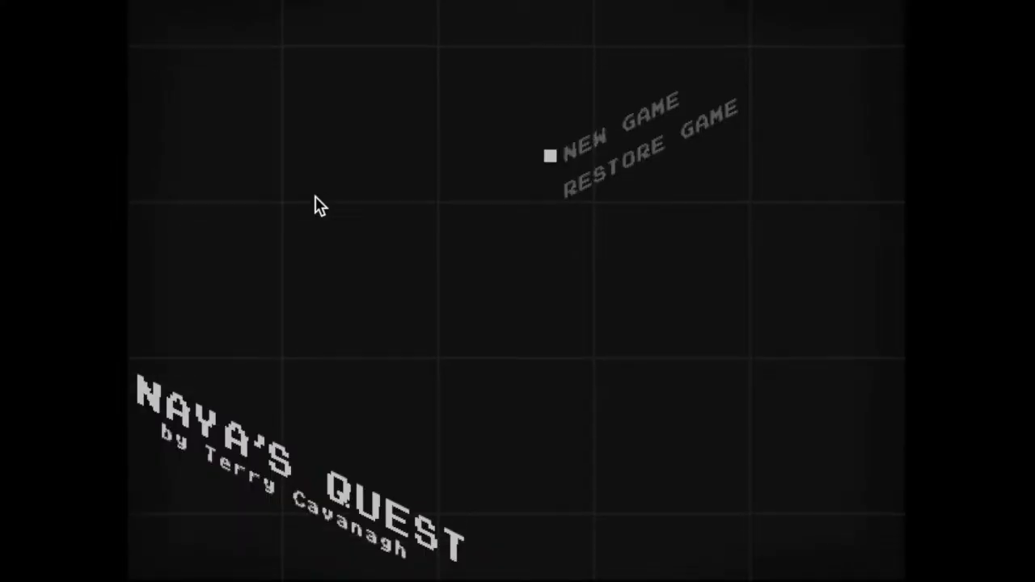
pyautogui.press('Return')
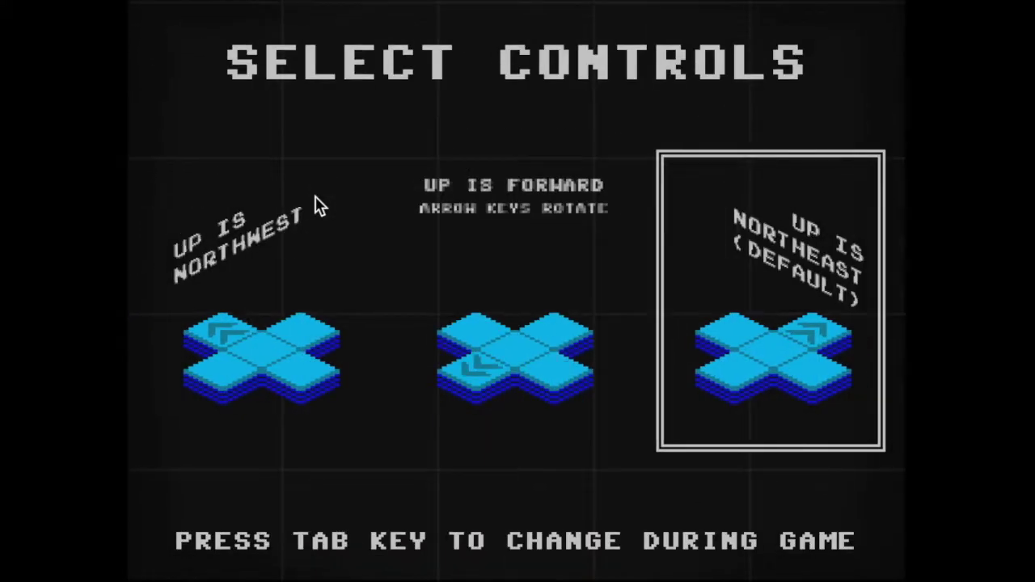
# - Keep default controls, scan with X, move down-right onto the lower platform, and scan again
pyautogui.press('Return')
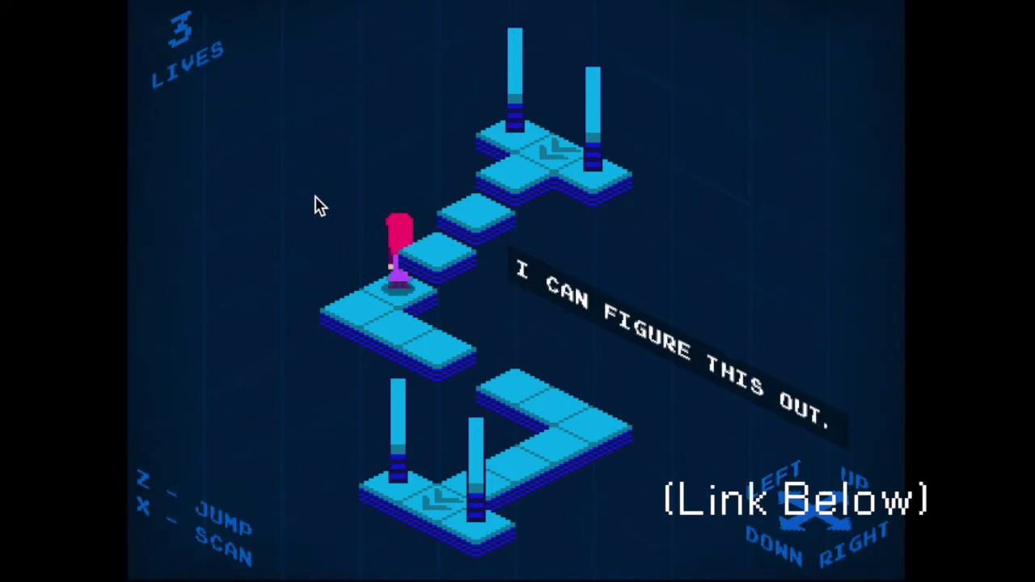
pyautogui.press('x')
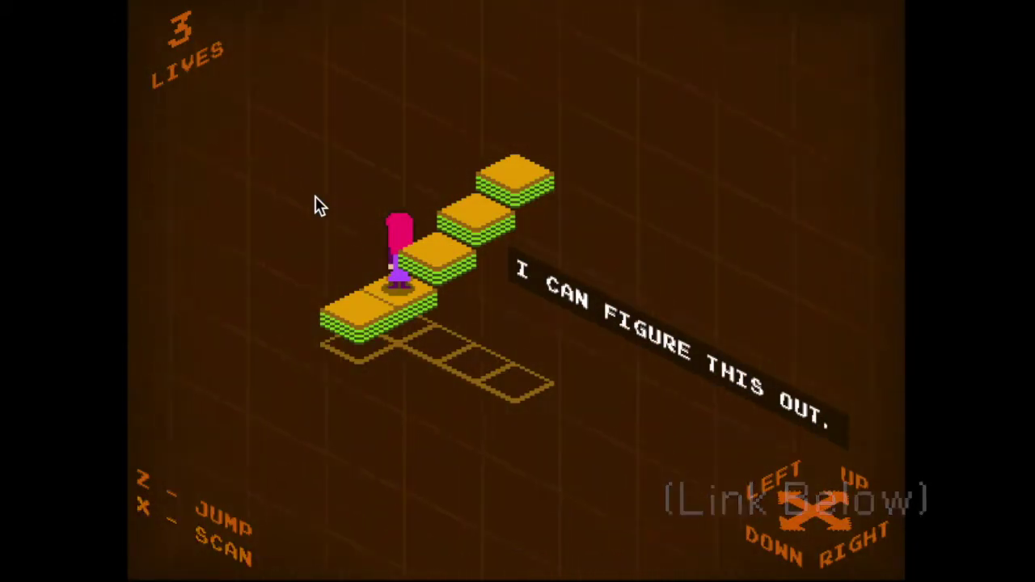
pyautogui.press('Down')
pyautogui.press('Right')
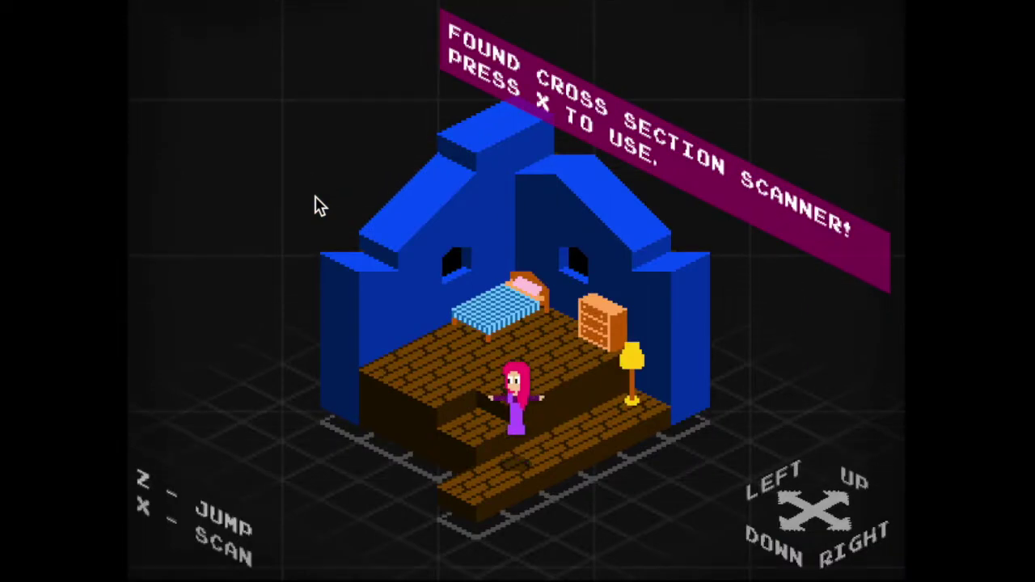
pyautogui.press('x')
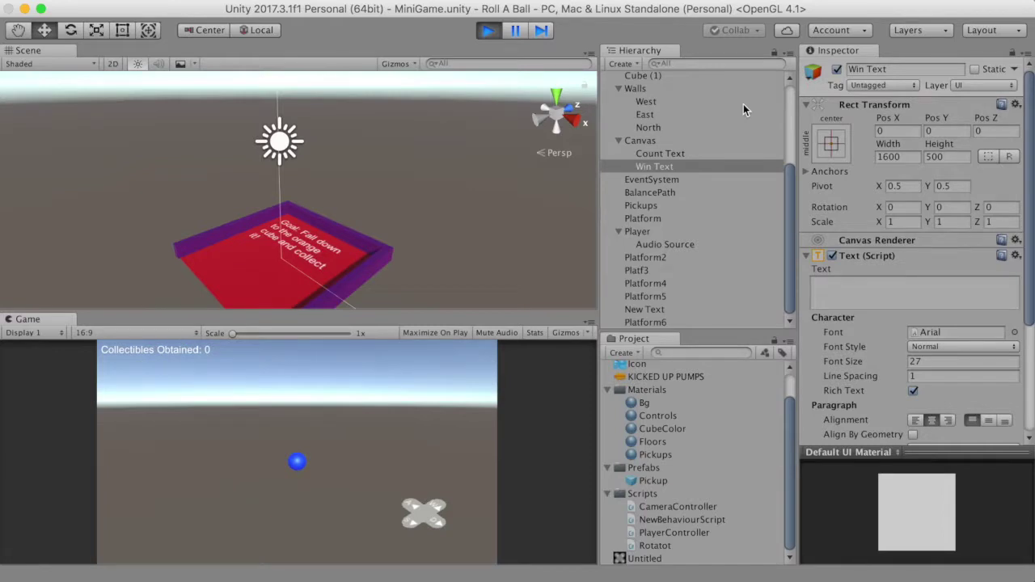
# - Stop and restart Play mode, then open File > Build Settings
pyautogui.click(489, 30)
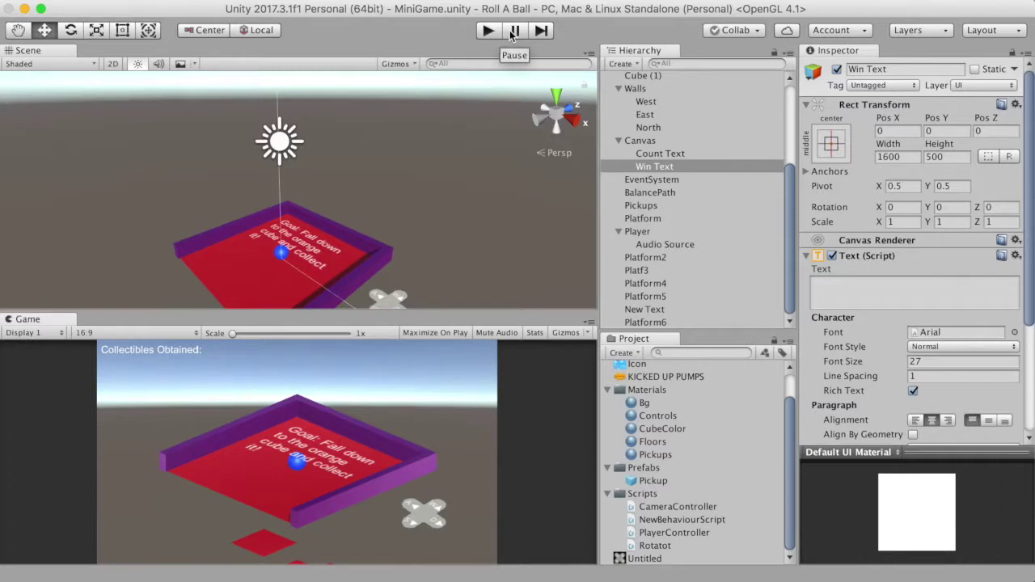
pyautogui.click(490, 31)
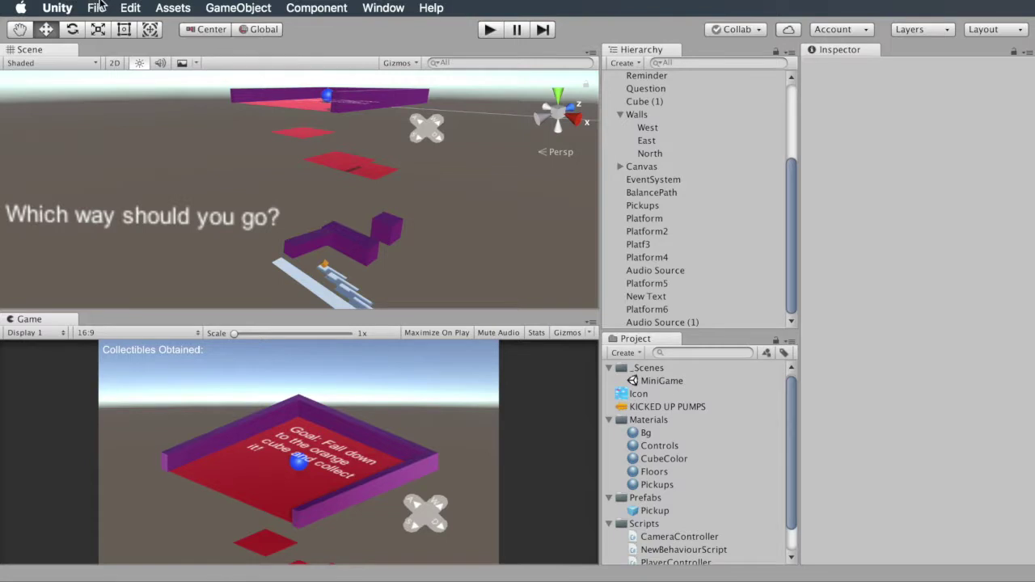
pyautogui.click(98, 6)
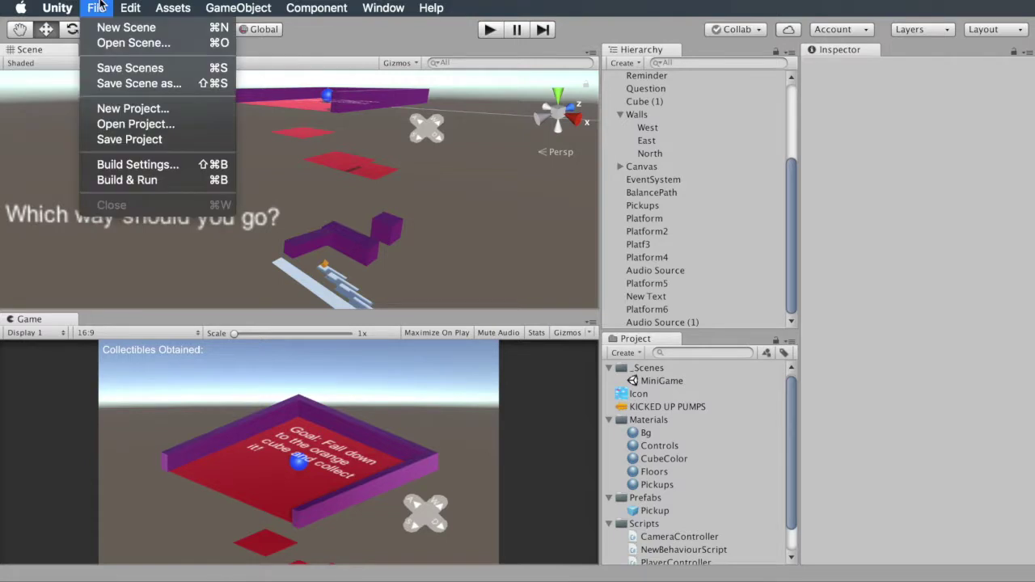
pyautogui.click(128, 165)
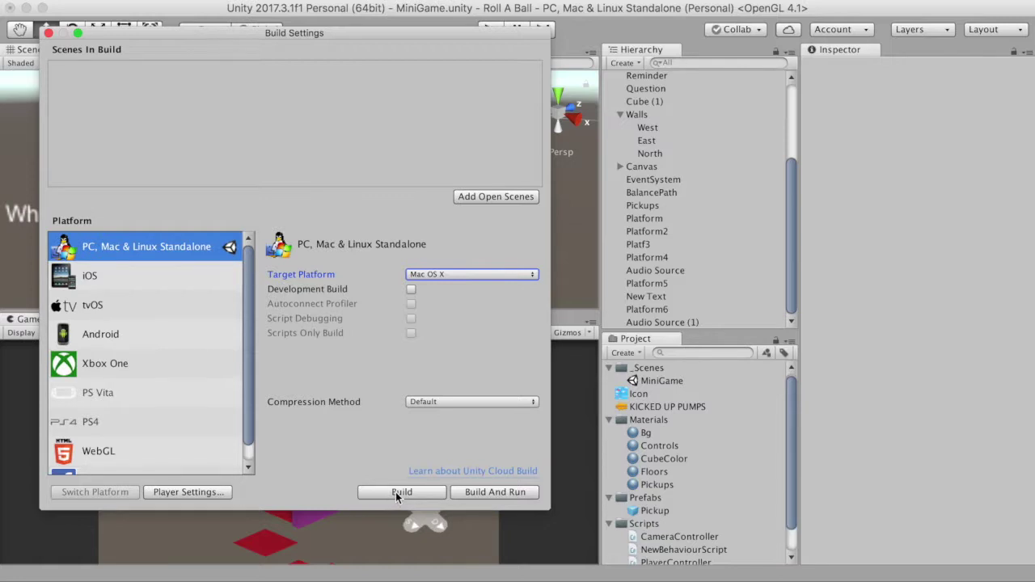
# - Expand the standalone Icon settings in Player Settings, open an icon texture picker, then Build And Run
pyautogui.click(205, 492)
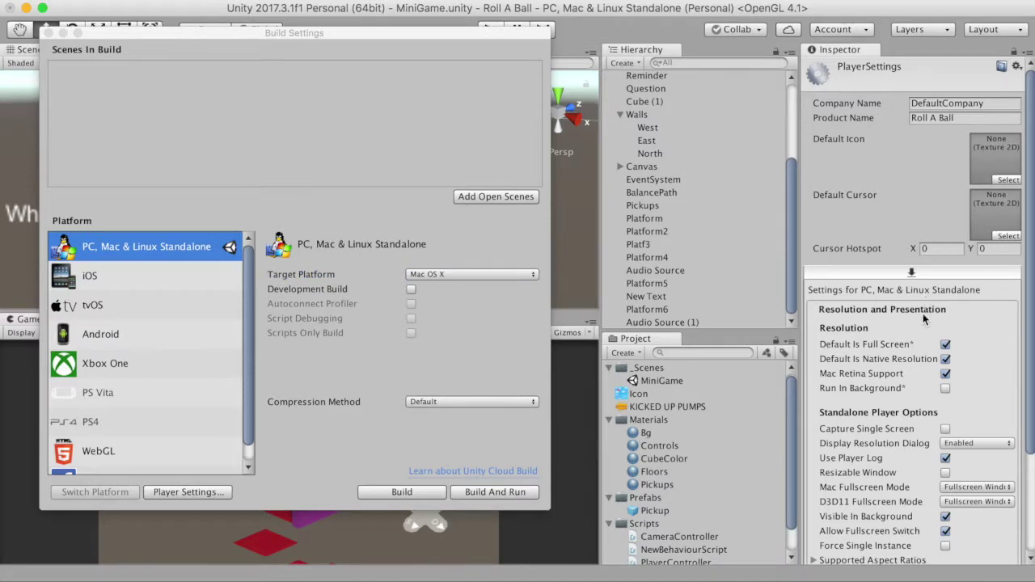
pyautogui.scroll(-5, 903, 298)
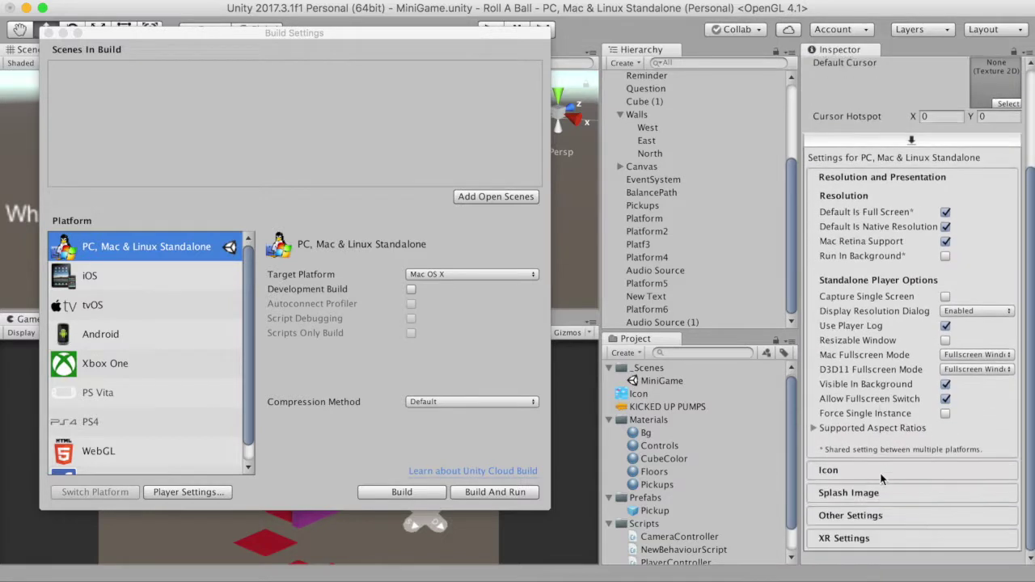
pyautogui.click(866, 472)
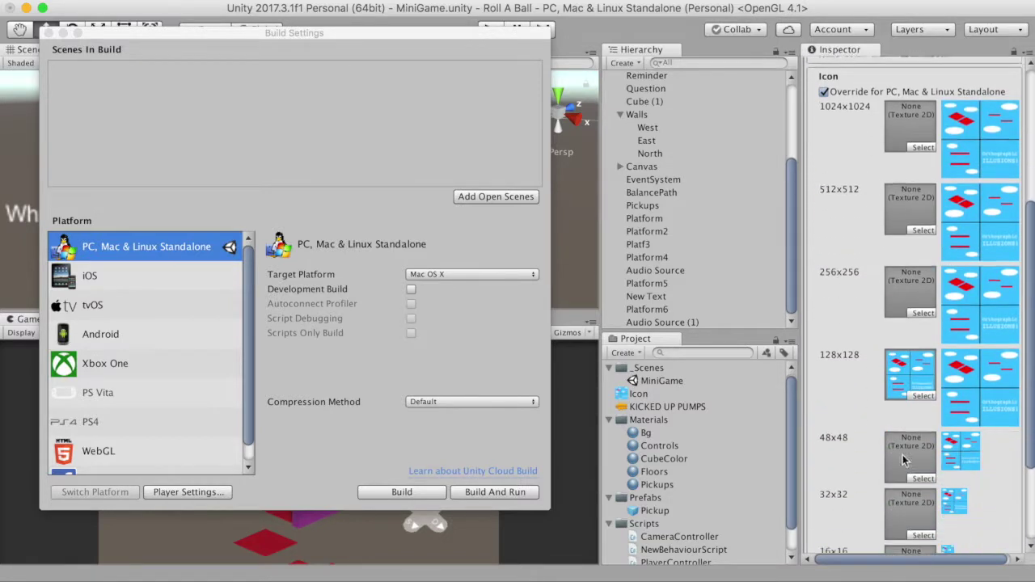
pyautogui.scroll(-1, 905, 461)
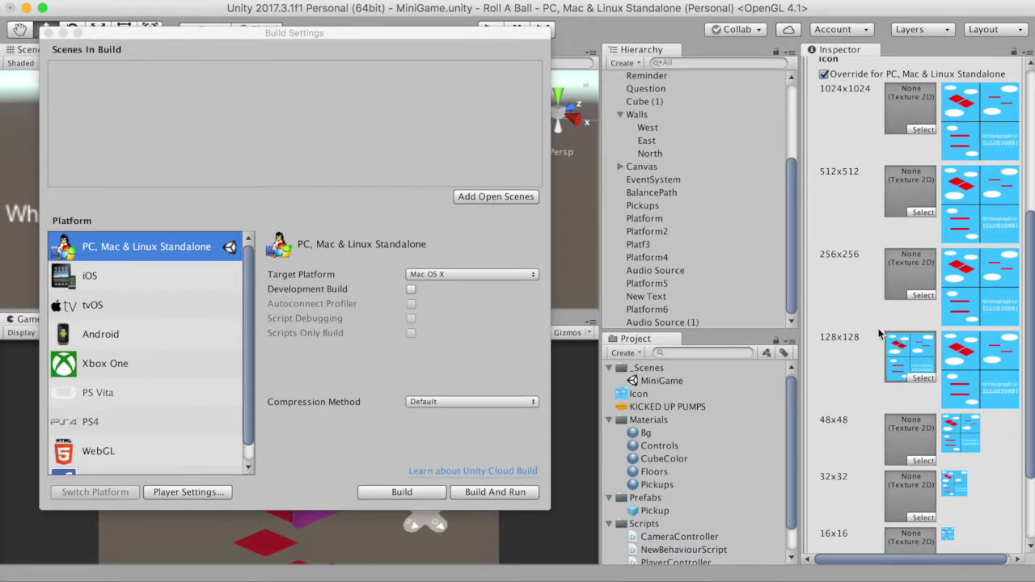
pyautogui.click(912, 377)
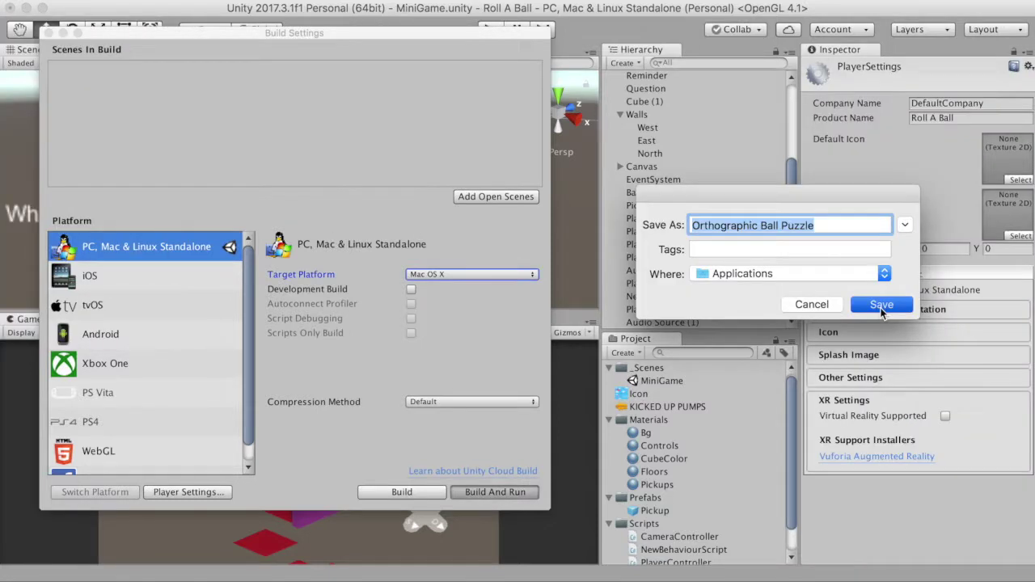
pyautogui.click(881, 303)
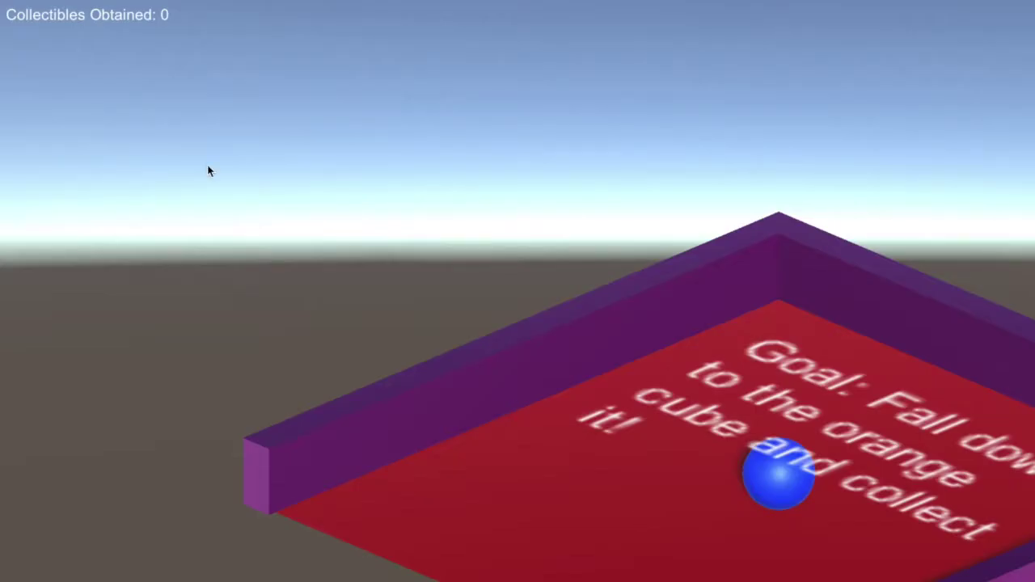
# - Take the built game out of fullscreen and roll the ball off the red platform with D
pyautogui.moveTo(161, 3)
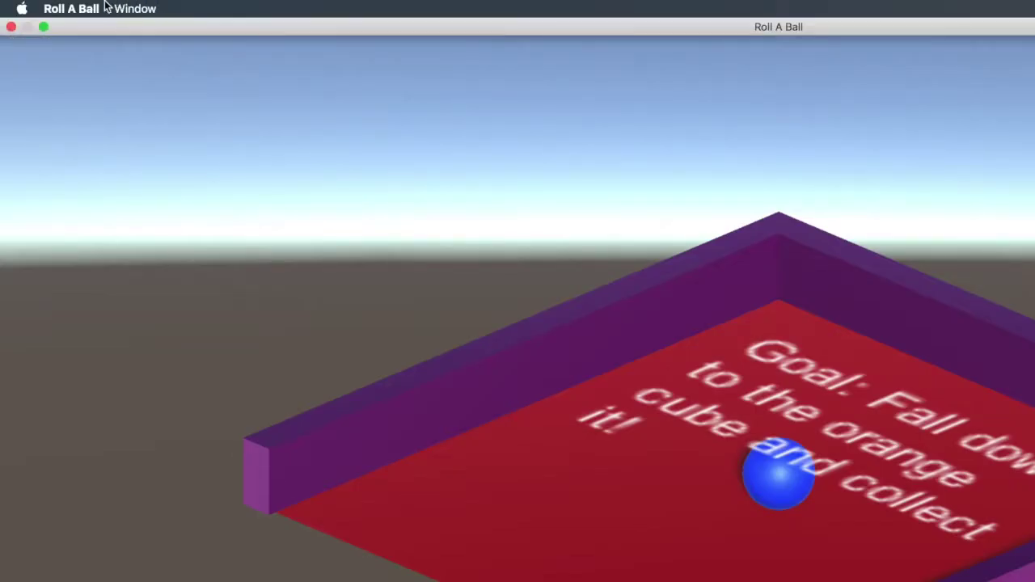
pyautogui.click(44, 26)
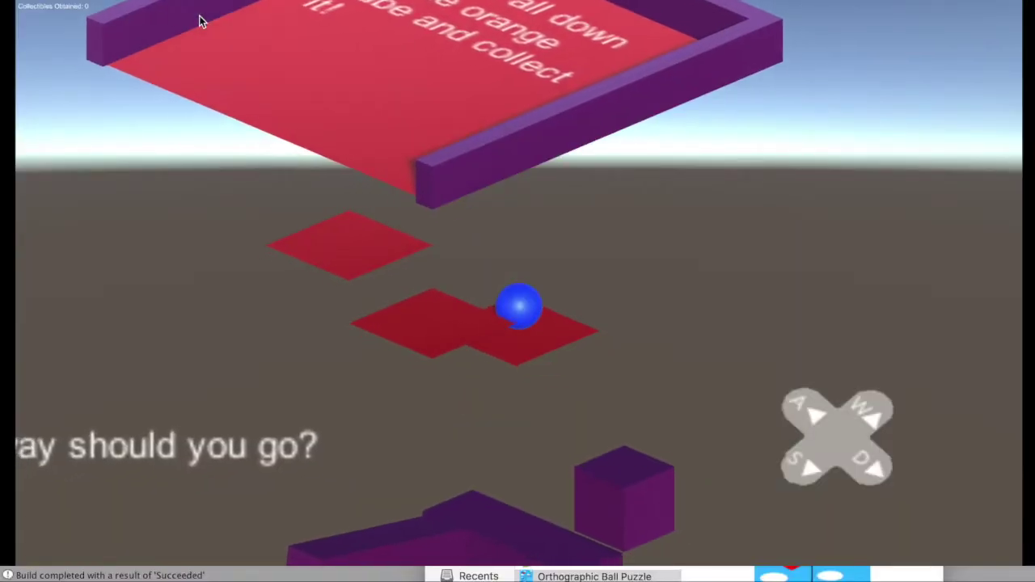
pyautogui.press('d')
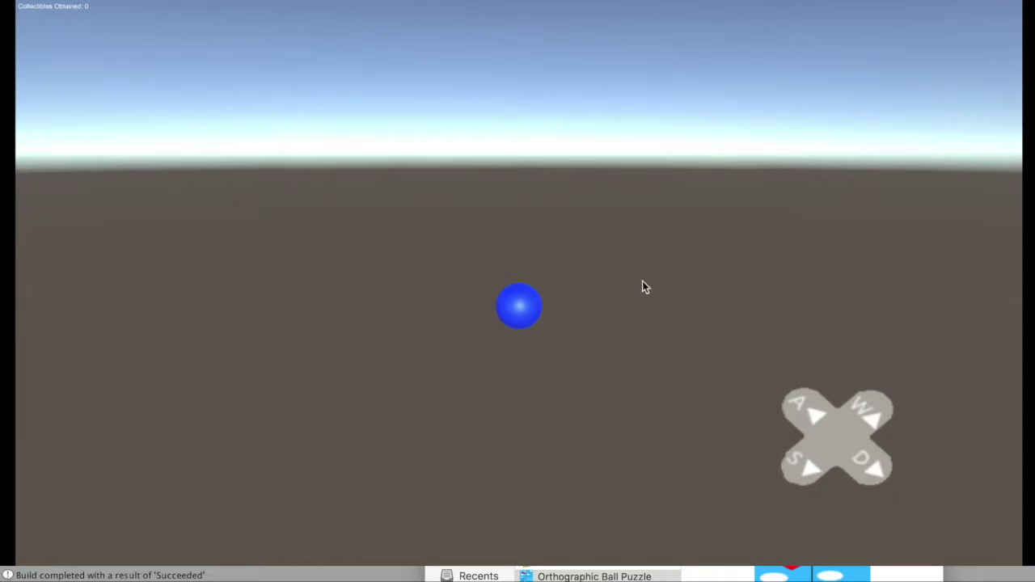
pyautogui.moveTo(597, 275); pyautogui.dragTo(599, 287)
pyautogui.click(507, 270)
pyautogui.click(213, 19)
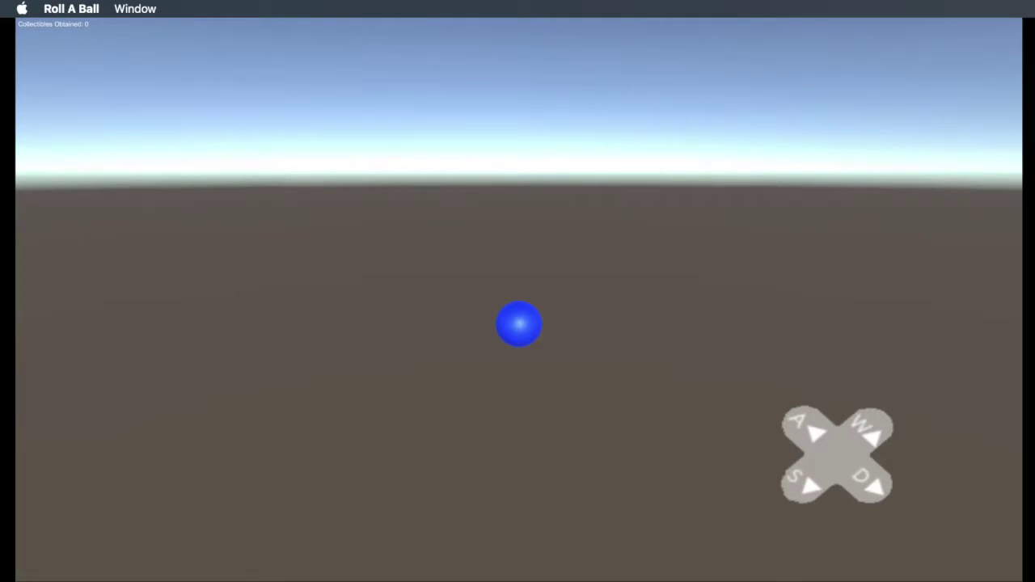
pyautogui.click(570, 160)
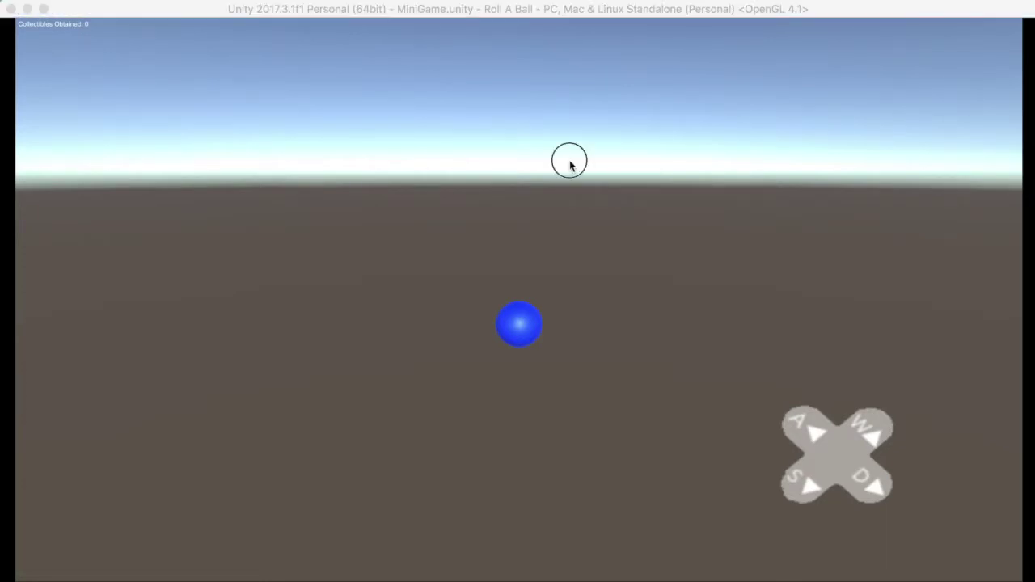
pyautogui.click(72, 8)
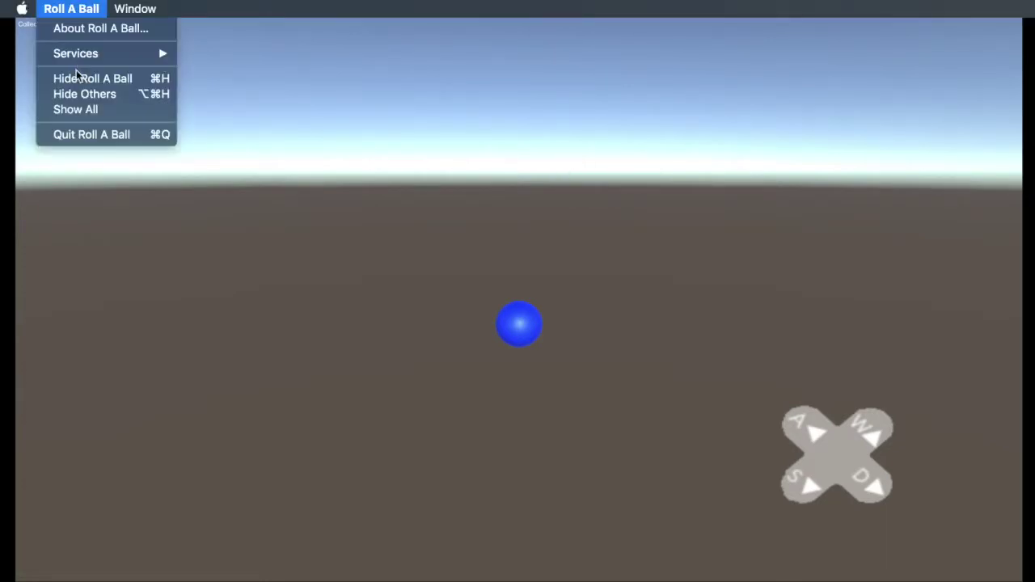
# - Quit Roll A Ball and launch the Orthographic Ball Puzzle project
pyautogui.click(86, 134)
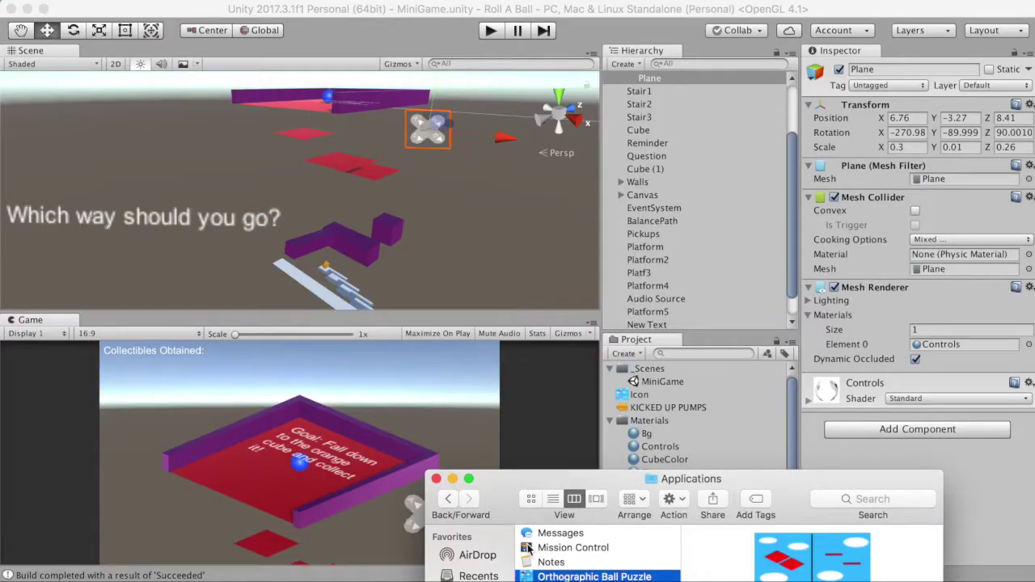
pyautogui.doubleClick(530, 576)
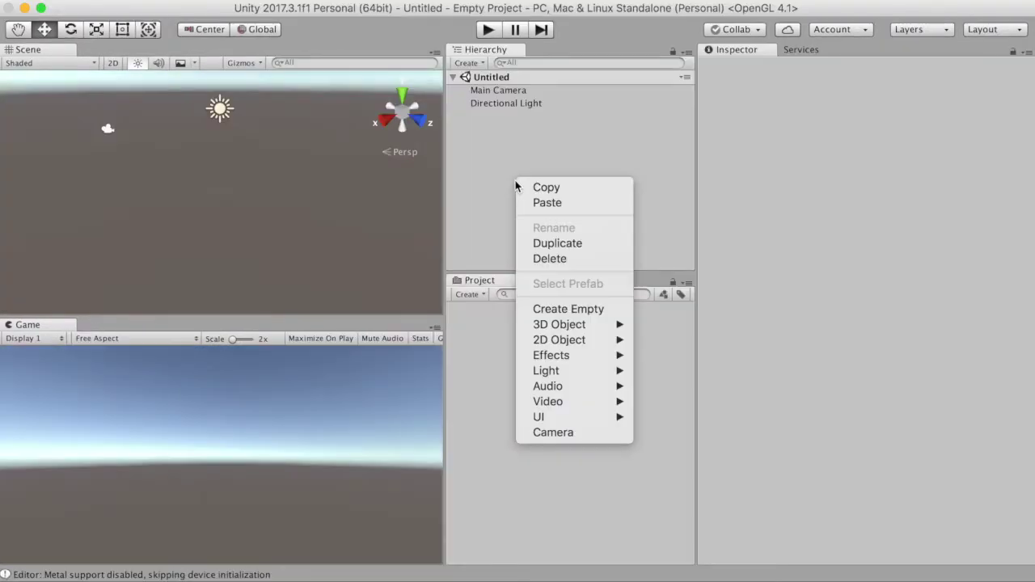
pyautogui.click(501, 177)
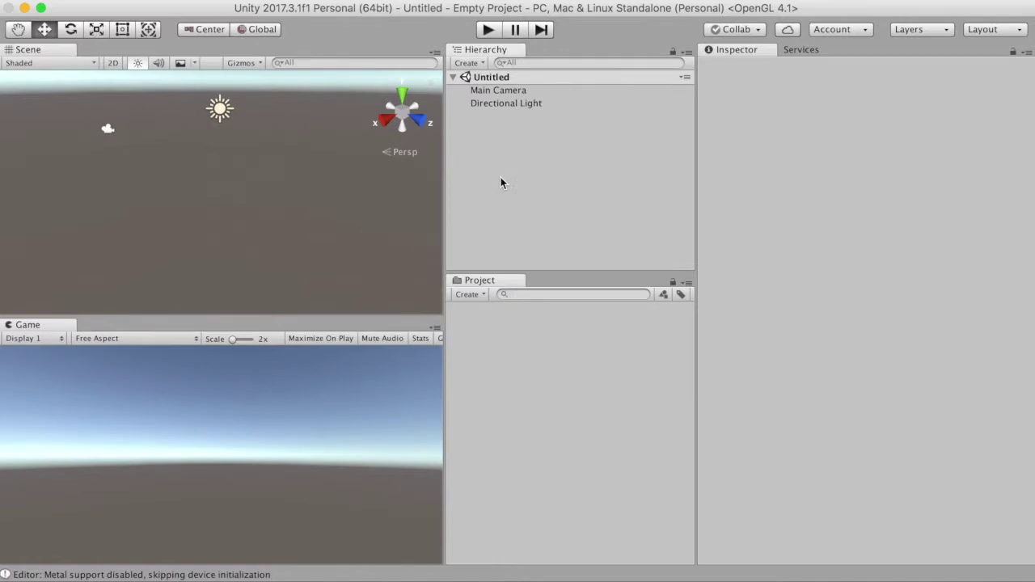
# - Add a 3D Object > Plane to the empty scene from the Hierarchy context menu
pyautogui.rightClick(499, 157)
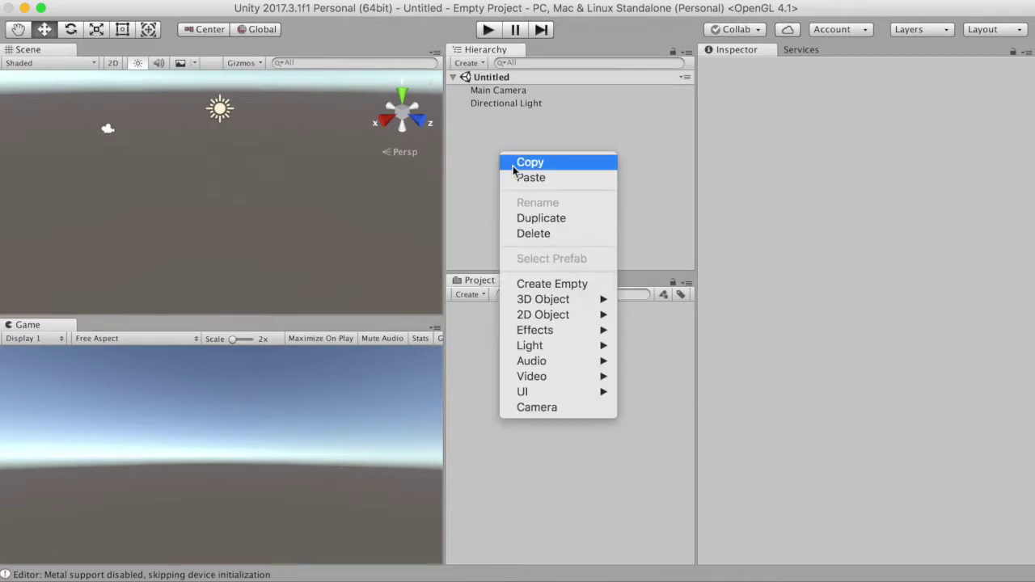
pyautogui.moveTo(560, 305)
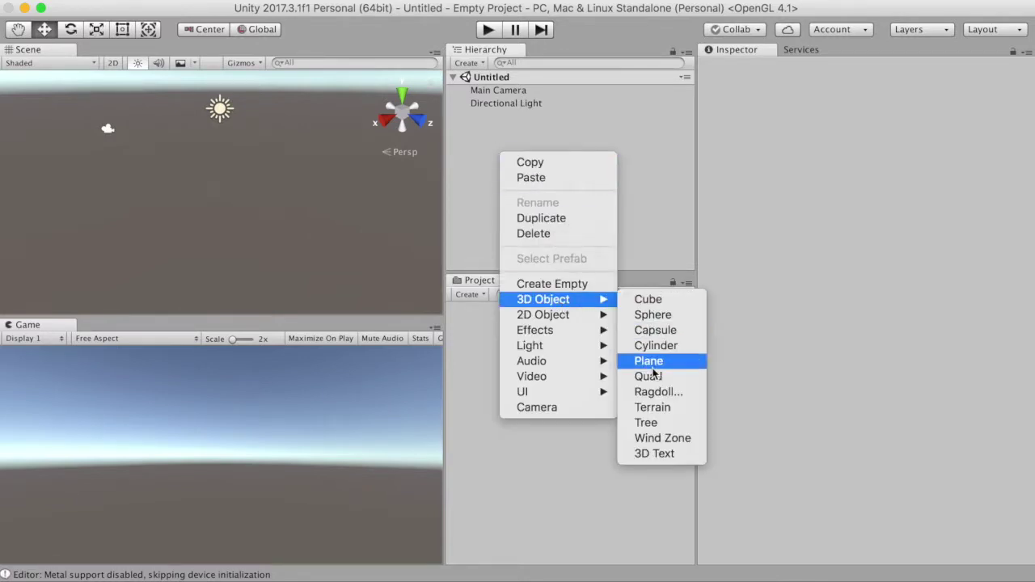
pyautogui.click(650, 362)
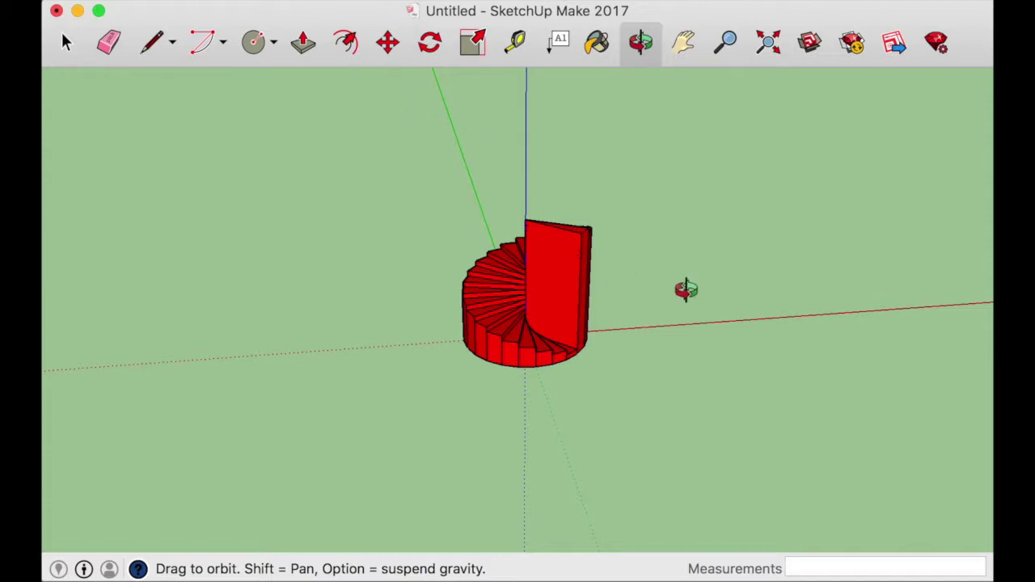
# - Zoom in on the red spiral staircase and orbit the view around it
pyautogui.scroll(3, 525, 290)
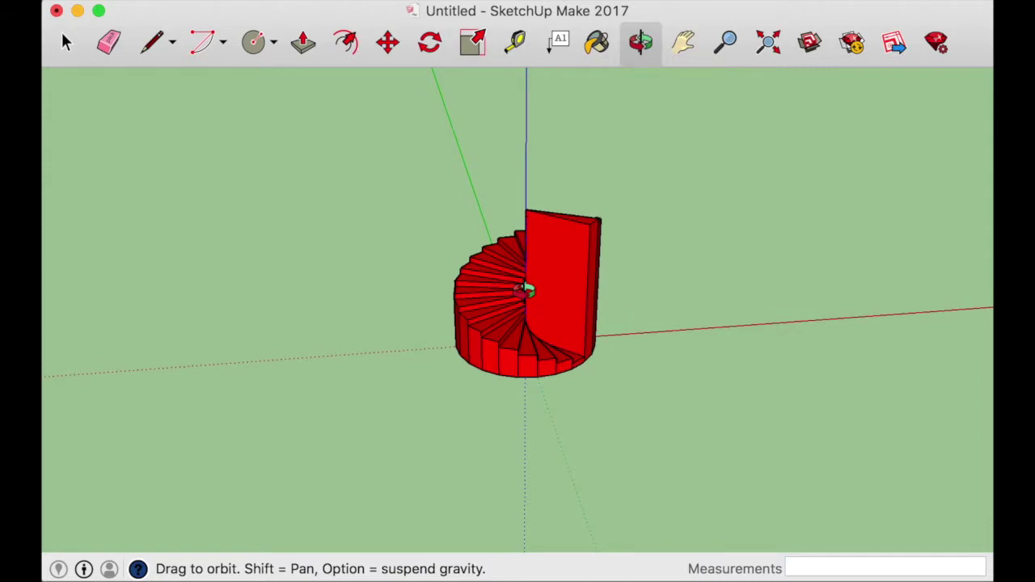
pyautogui.scroll(3, 526, 289)
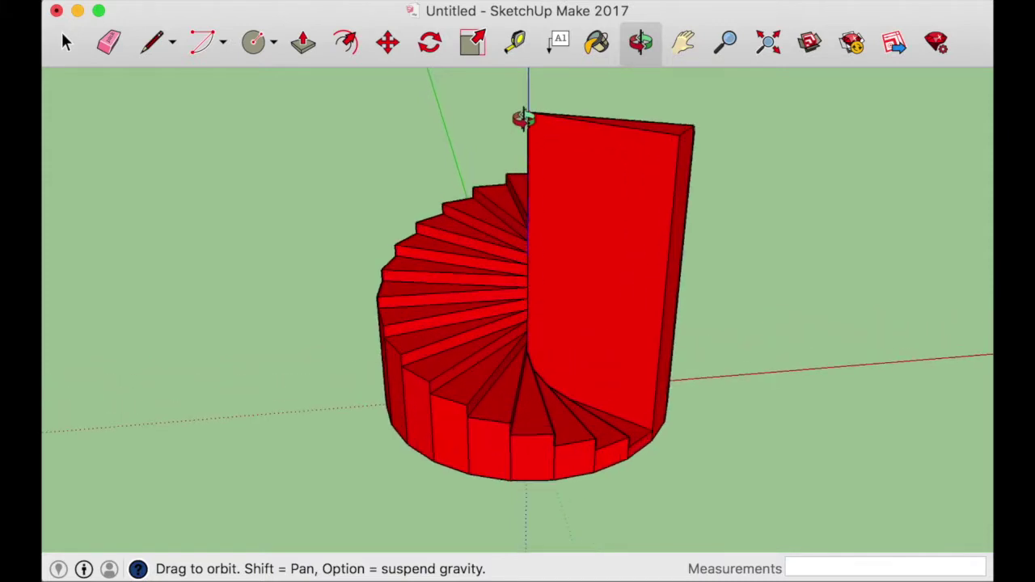
pyautogui.scroll(2, 522, 117)
pyautogui.scroll(1, 521, 115)
pyautogui.scroll(-2, 526, 215)
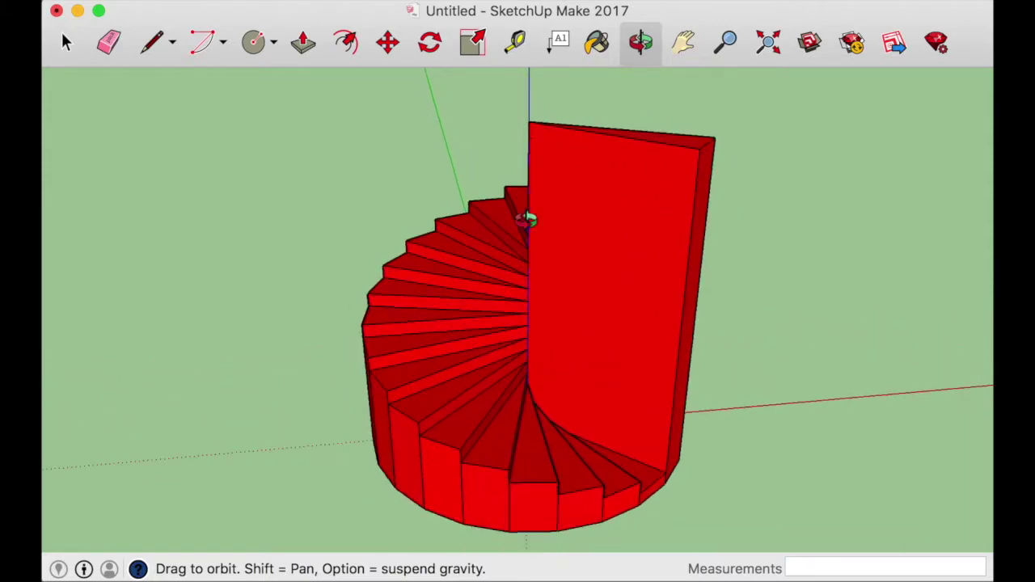
pyautogui.scroll(2, 529, 498)
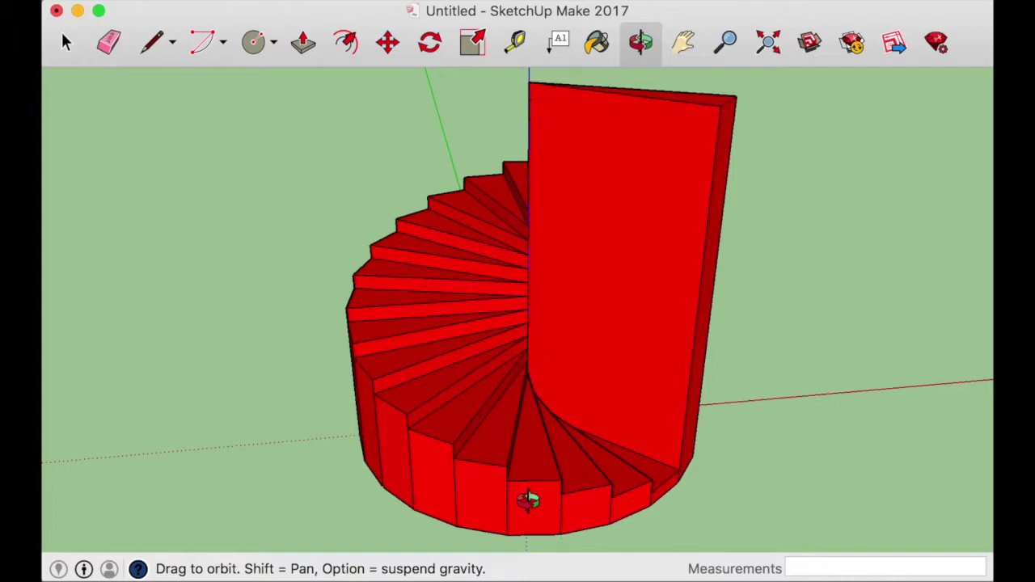
pyautogui.scroll(-2, 527, 500)
pyautogui.moveTo(717, 363); pyautogui.dragTo(85, 3)
# - Export the model as a COLLADA (*.dae) 3D model, replacing Untitled.dae in Documents
pyautogui.moveTo(84, 3)
pyautogui.click(201, 10)
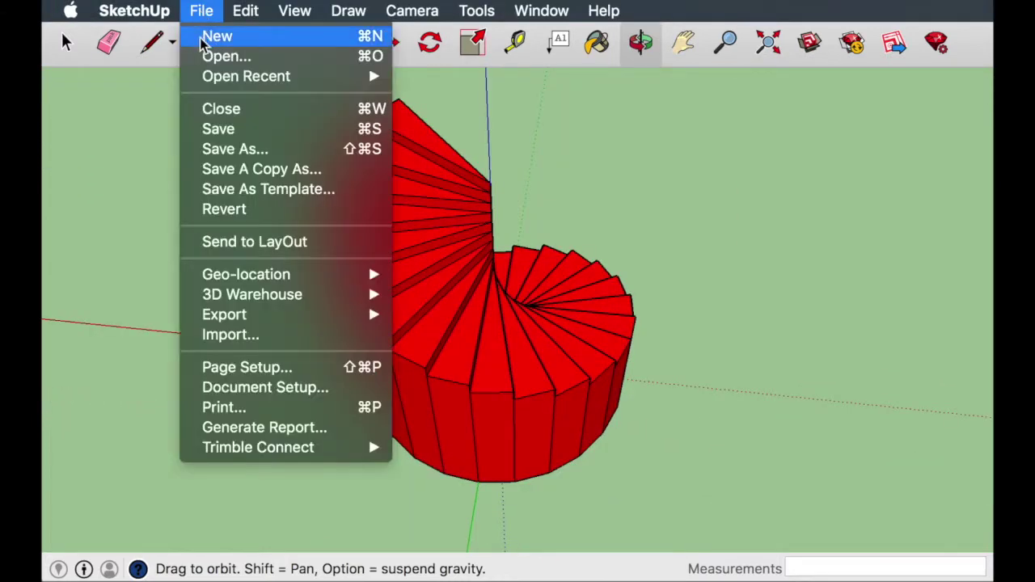
pyautogui.moveTo(252, 320)
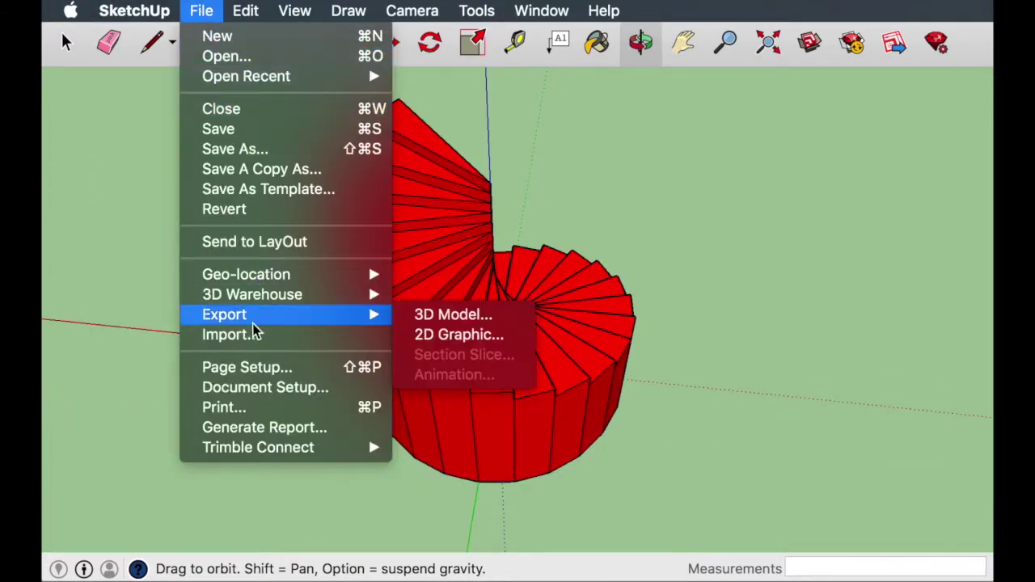
pyautogui.click(450, 315)
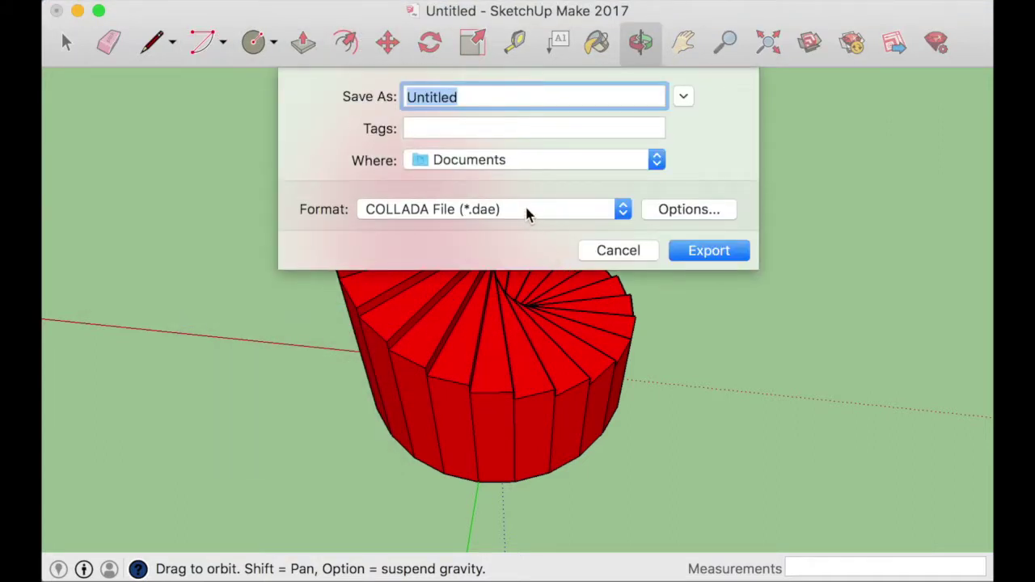
pyautogui.click(711, 254)
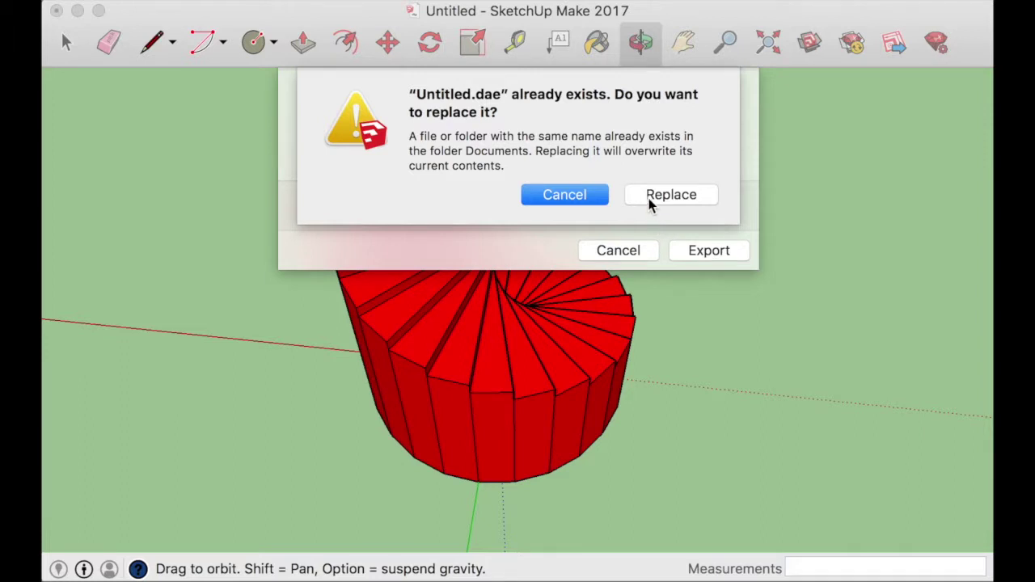
pyautogui.click(670, 195)
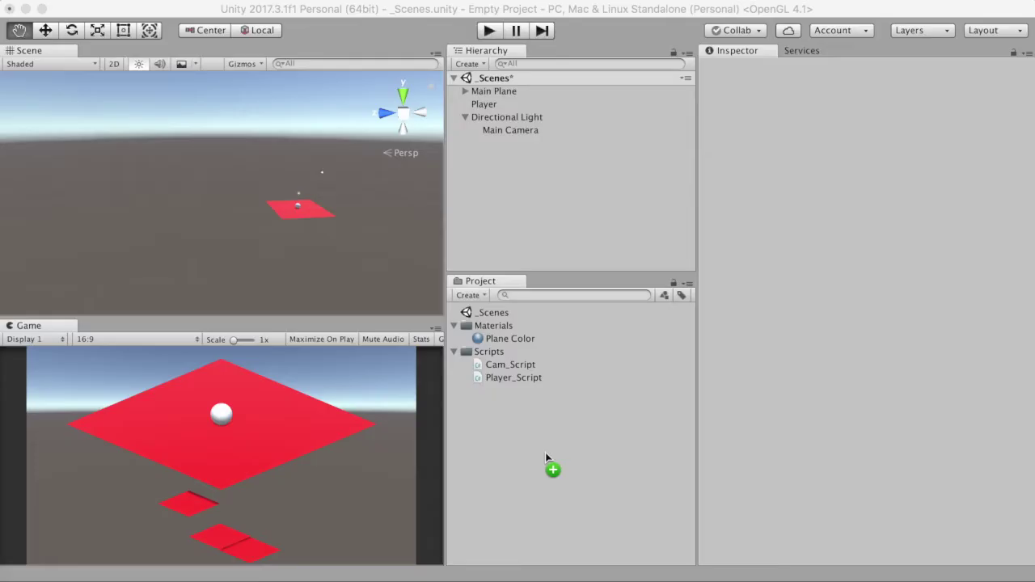
# - Drag the imported Untitled staircase model from the Project panel into the Scene
pyautogui.click(464, 393)
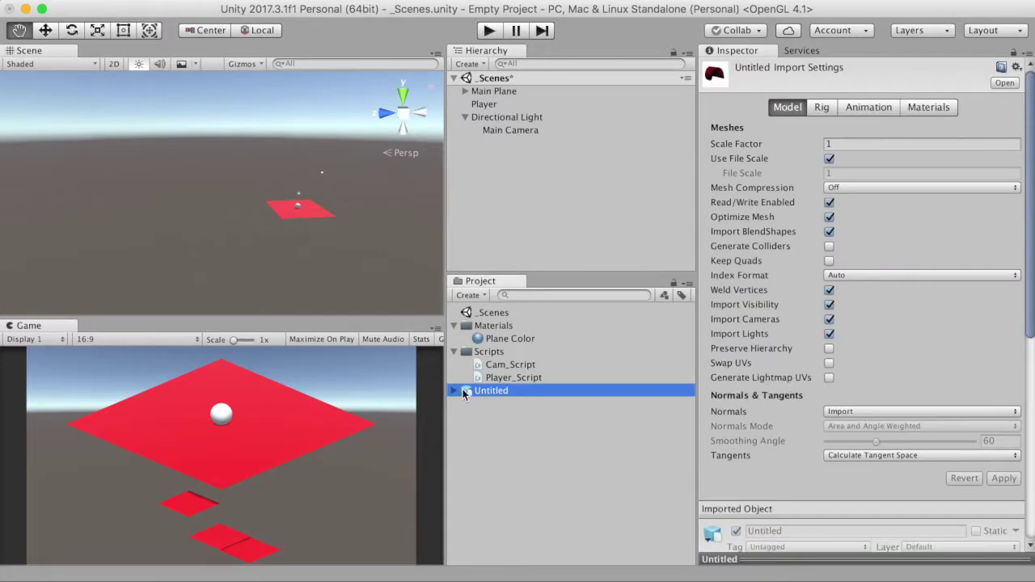
pyautogui.click(454, 390)
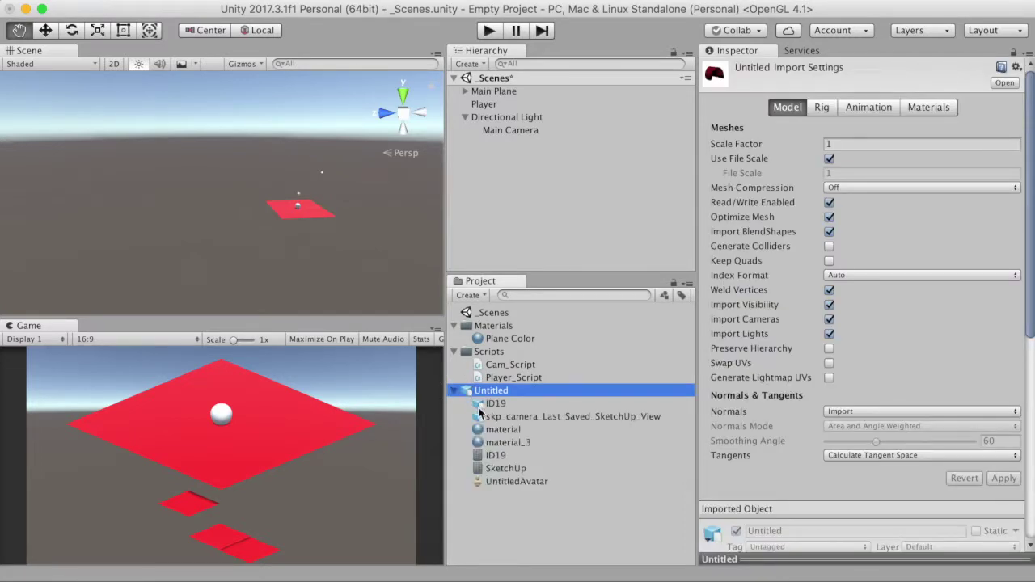
pyautogui.click(458, 392)
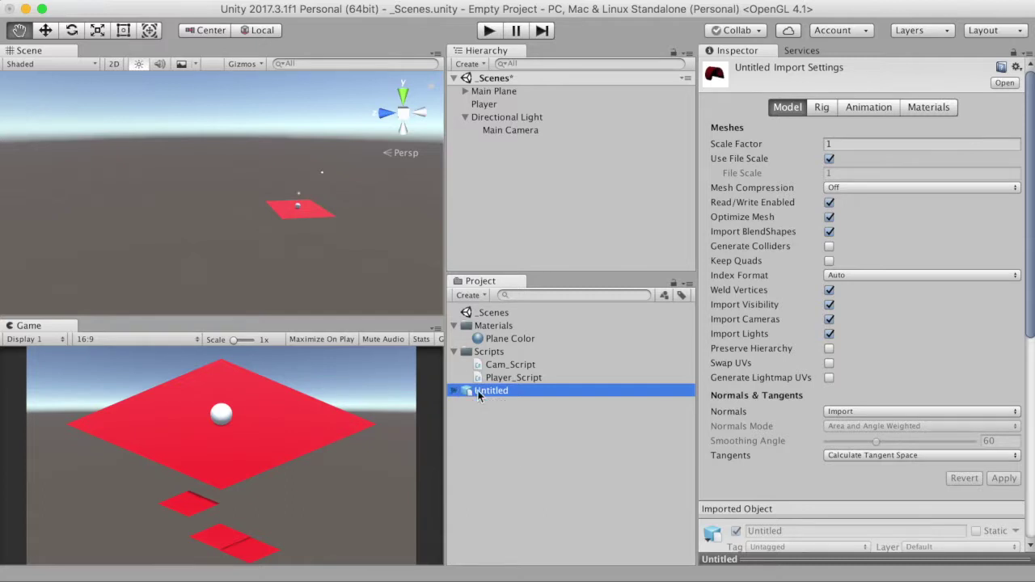
pyautogui.moveTo(482, 392); pyautogui.dragTo(261, 224)
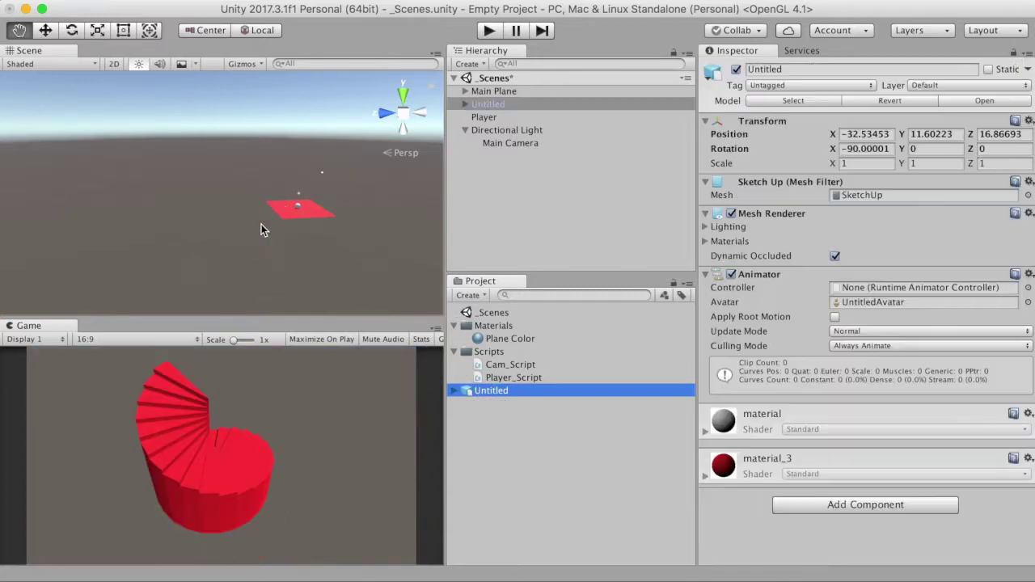
# - Disable the staircase's bundled skp_camera object and briefly play-test the scene
pyautogui.click(570, 130)
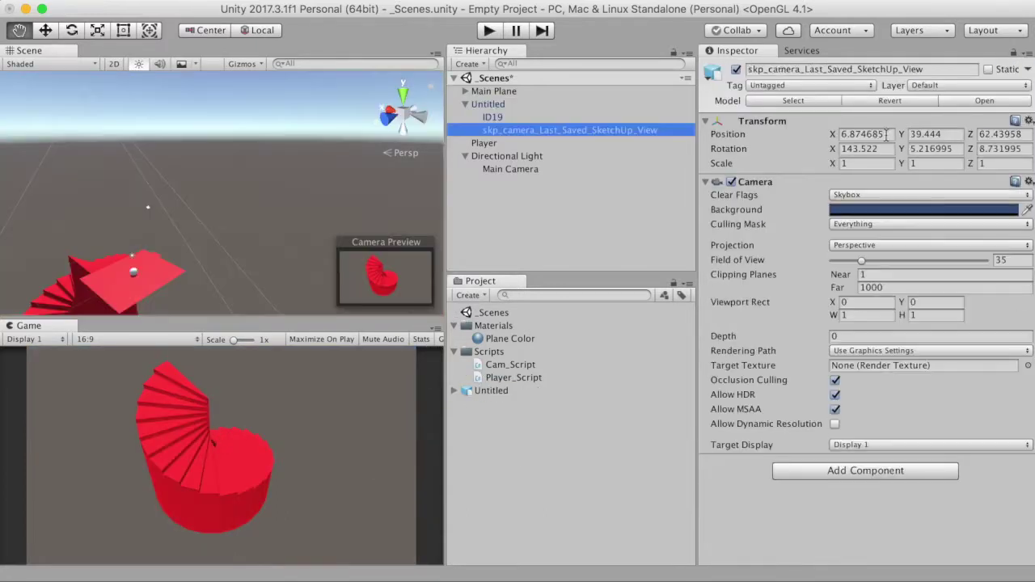
pyautogui.click(736, 69)
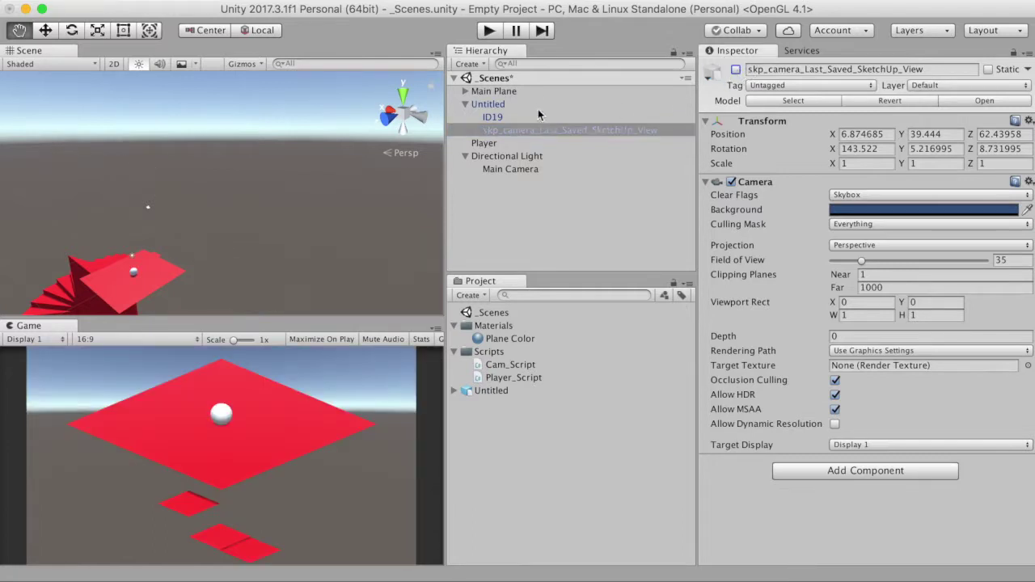
pyautogui.click(490, 32)
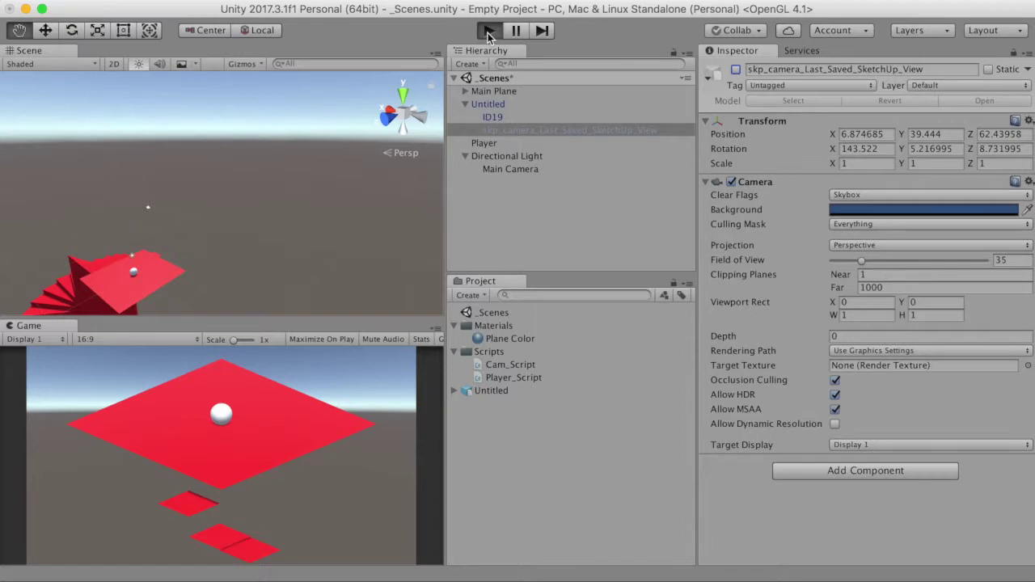
pyautogui.click(489, 32)
# - Add a Physics > Mesh Collider component to the Untitled staircase object
pyautogui.click(498, 105)
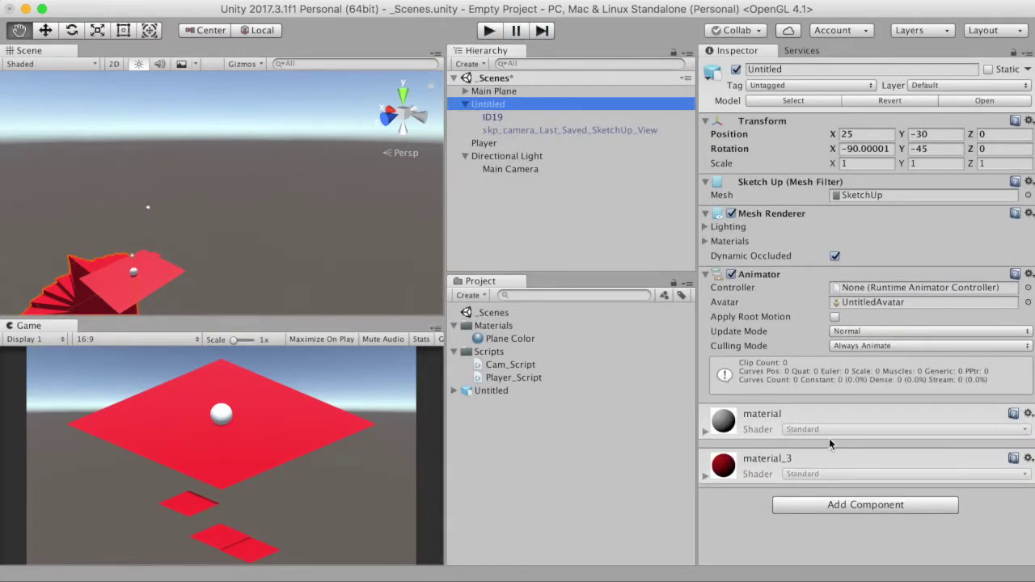
pyautogui.click(842, 510)
pyautogui.click(819, 324)
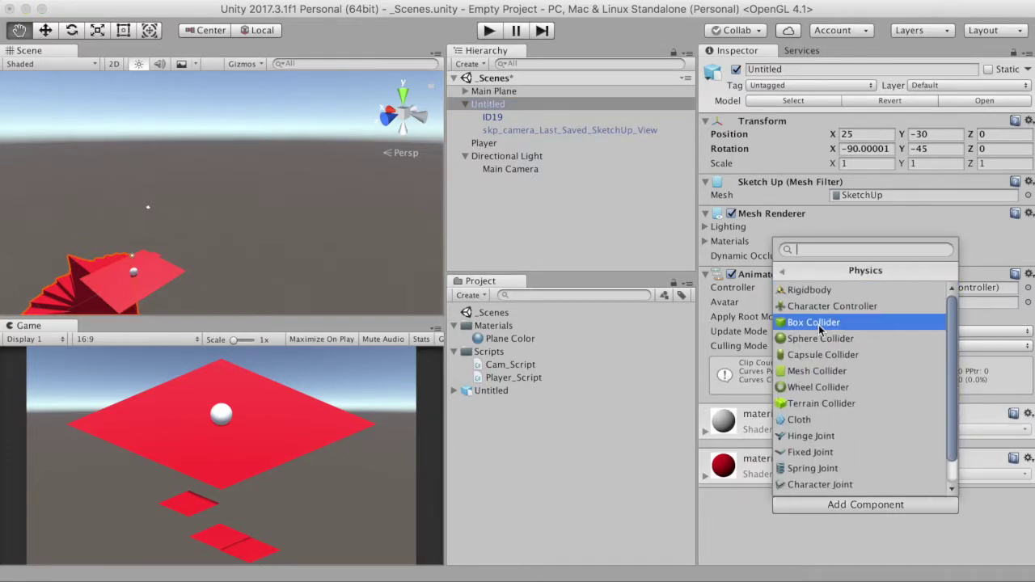
pyautogui.click(815, 372)
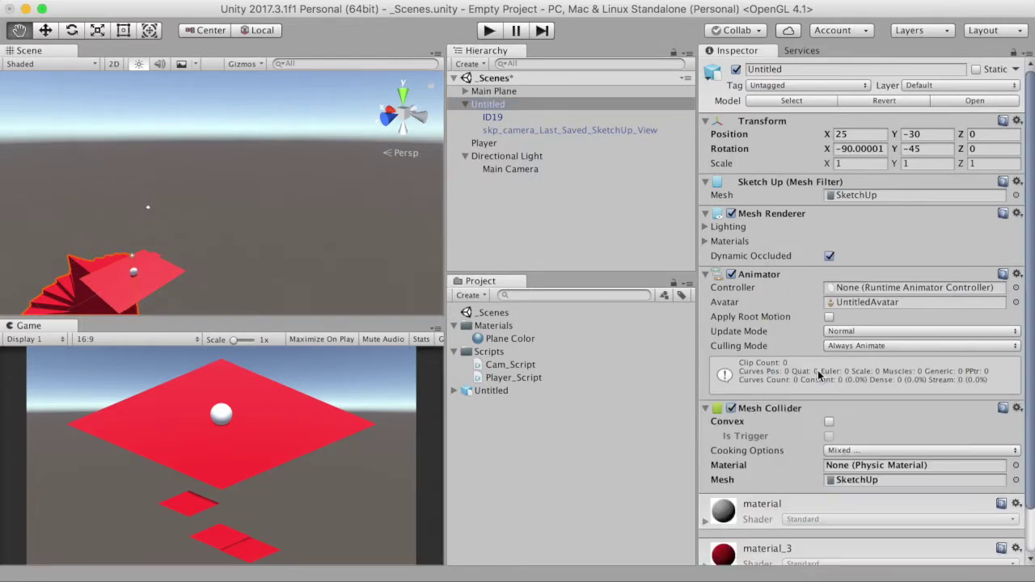
pyautogui.press('super+z')
pyautogui.click(840, 507)
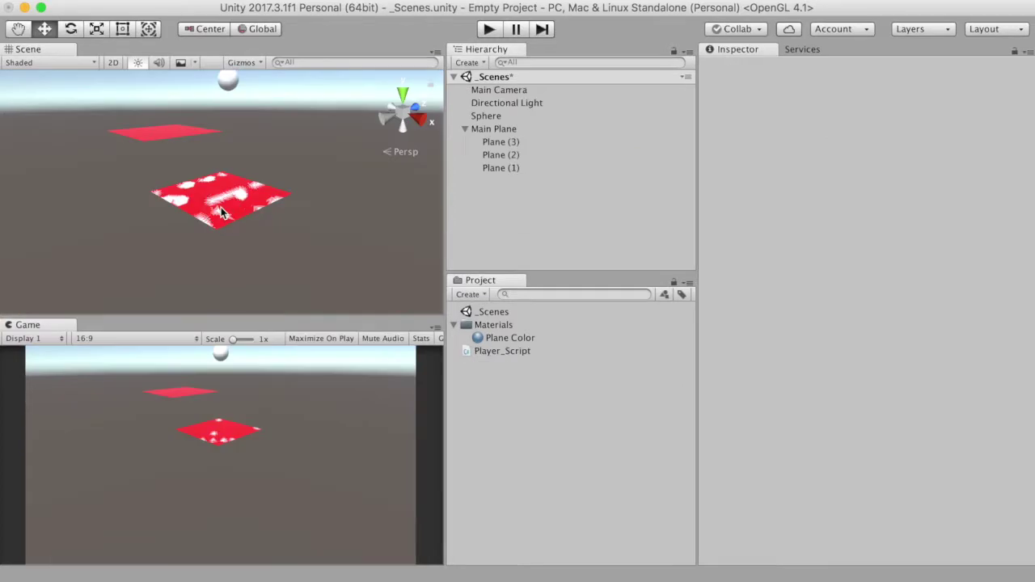
# - Select Plane (2), begin editing its Position X field, and enter play mode
pyautogui.click(221, 207)
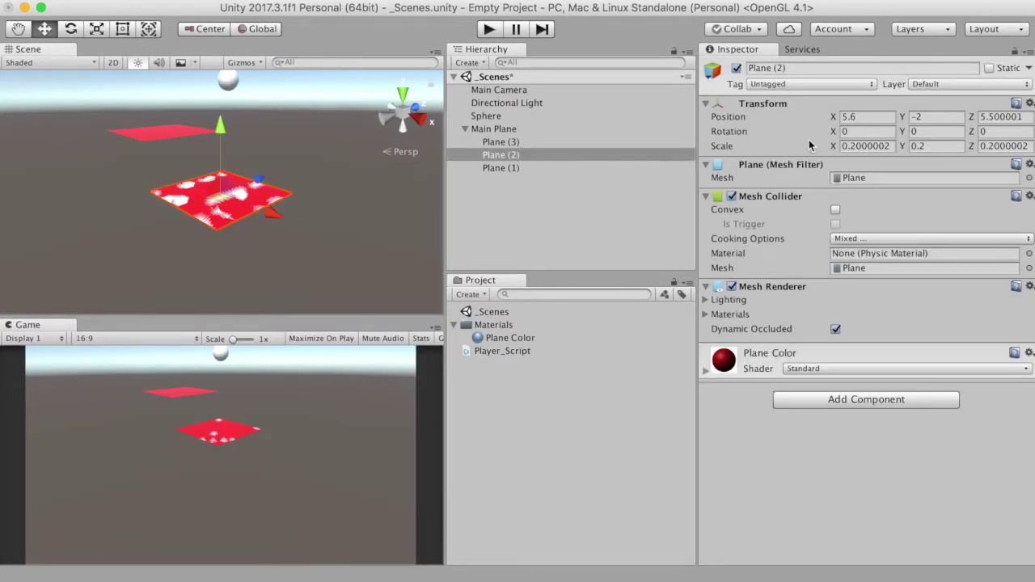
pyautogui.click(876, 118)
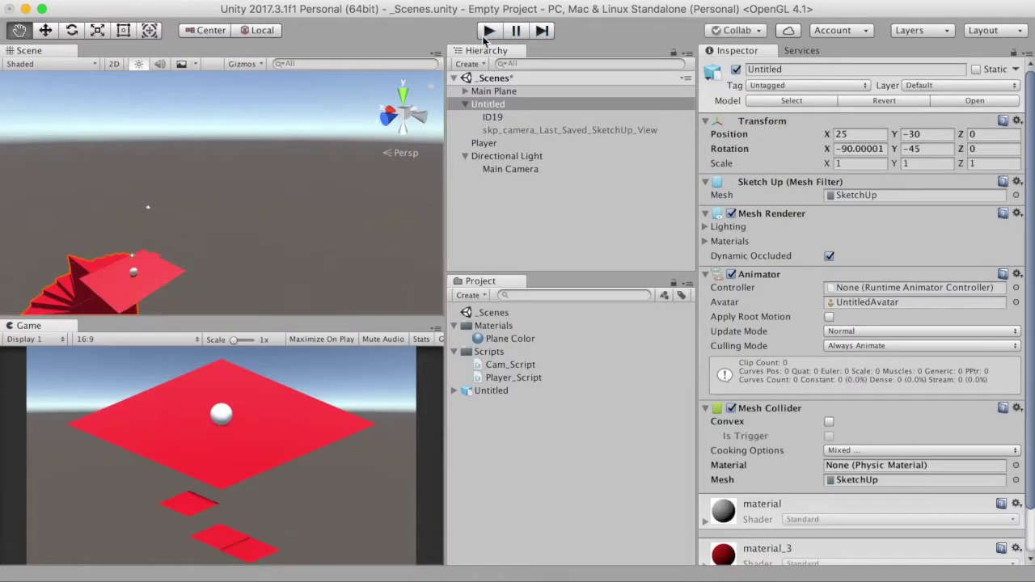
pyautogui.click(488, 31)
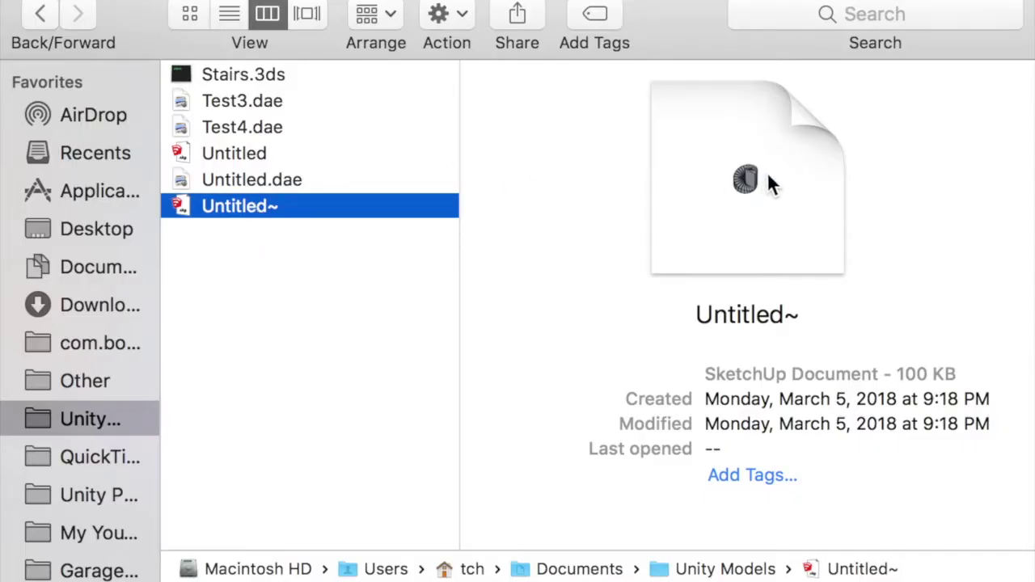
# - Preview Untitled.dae in Quick Look, rotating it to a top-down view, then preview Stairs.3ds
pyautogui.moveTo(754, 180); pyautogui.dragTo(639, 219)
pyautogui.click(261, 182)
pyautogui.moveTo(833, 173); pyautogui.dragTo(609, 252)
pyautogui.click(238, 74)
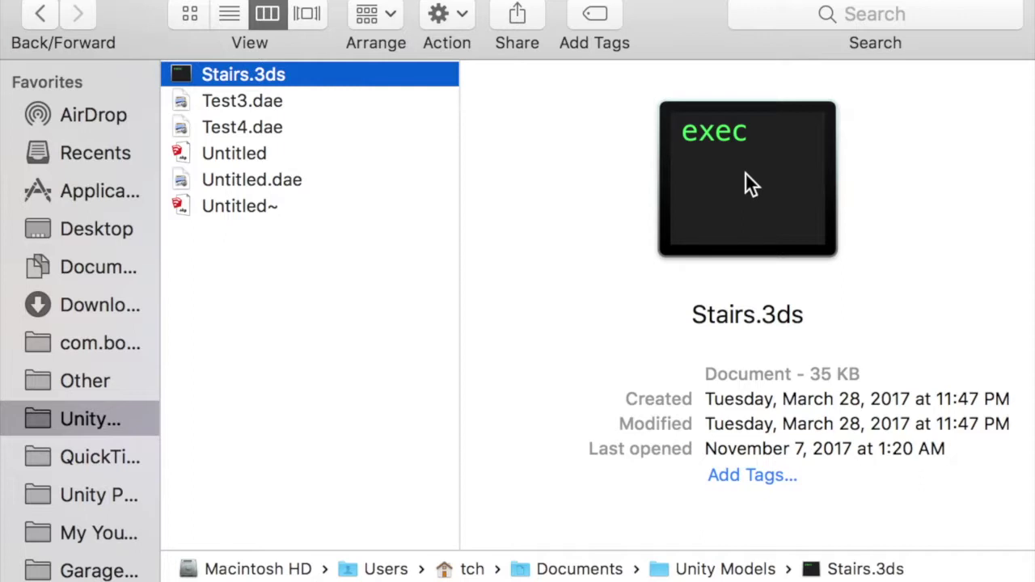
pyautogui.moveTo(830, 186); pyautogui.dragTo(965, 267)
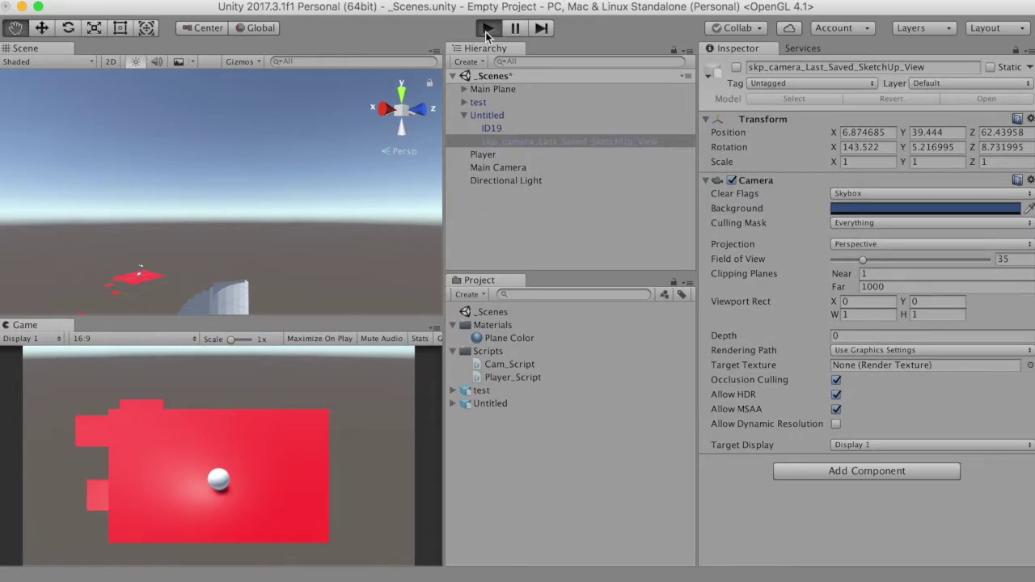
# - Run a short play test, stop it, then select Plane (2) and its Position X field
pyautogui.click(487, 30)
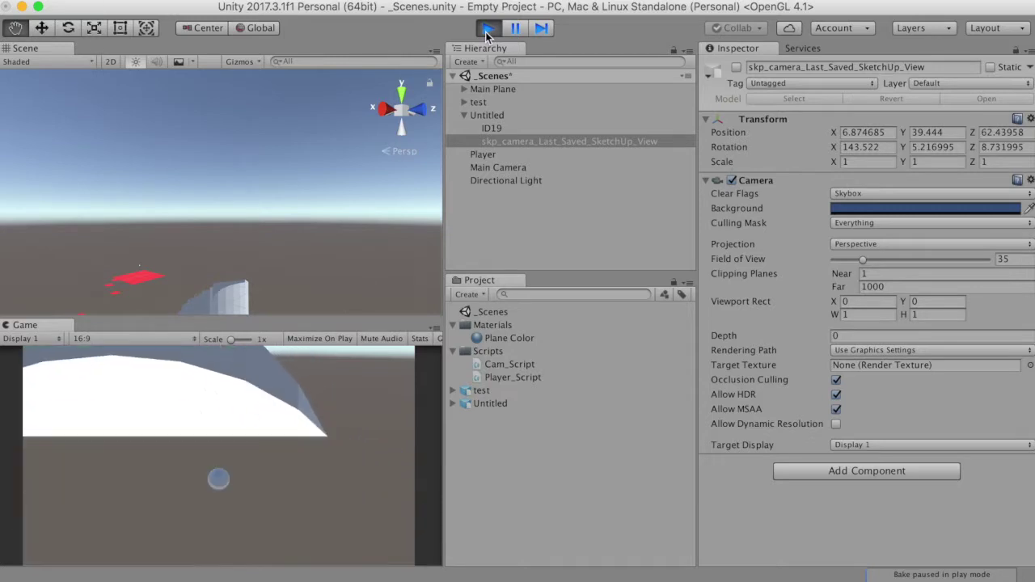
pyautogui.click(487, 32)
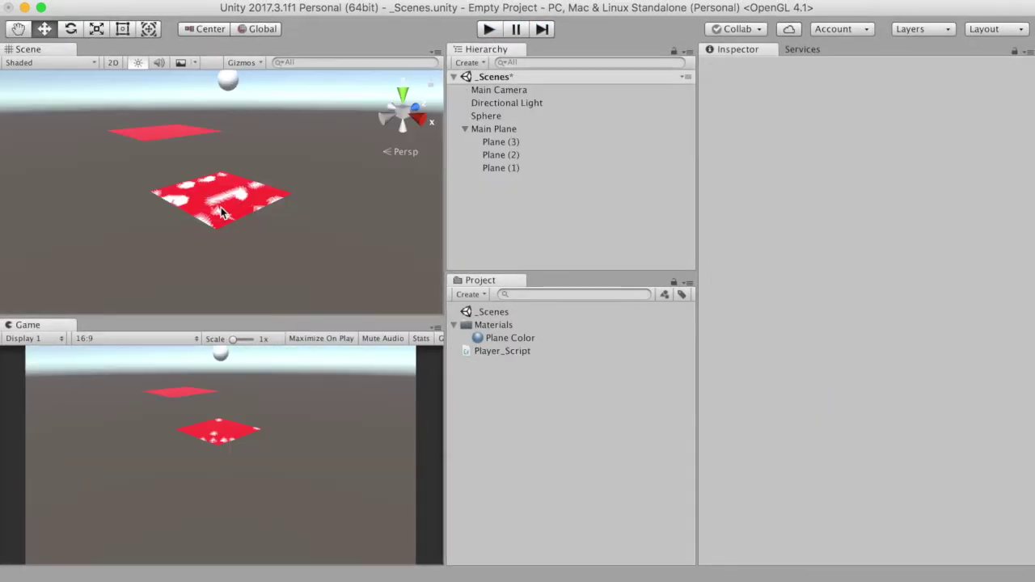
pyautogui.click(234, 208)
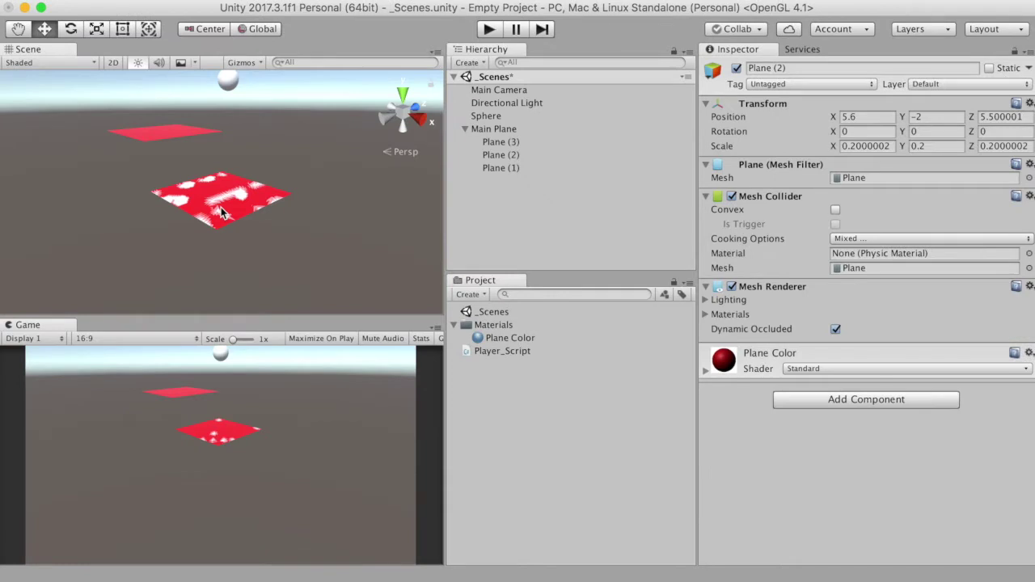
pyautogui.click(876, 117)
# - Set Plane (2)'s X position to 3.6 and apply the Plane Color material to the white plane
pyautogui.click(875, 118)
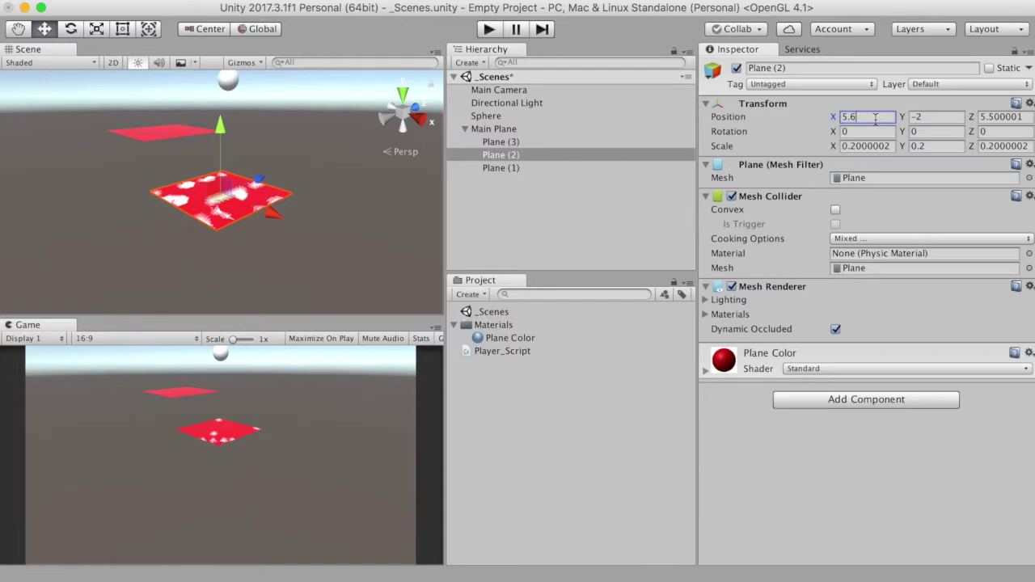
pyautogui.press('BackSpace')
pyautogui.press('BackSpace')
pyautogui.press('BackSpace')
pyautogui.write('3.6')
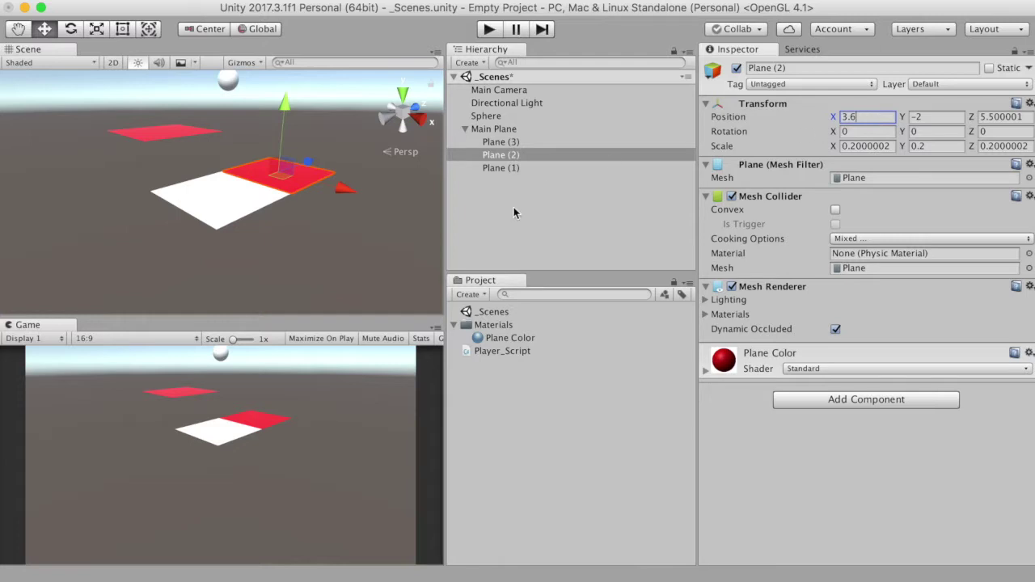
pyautogui.moveTo(519, 343); pyautogui.dragTo(279, 210)
pyautogui.moveTo(485, 338); pyautogui.dragTo(259, 228)
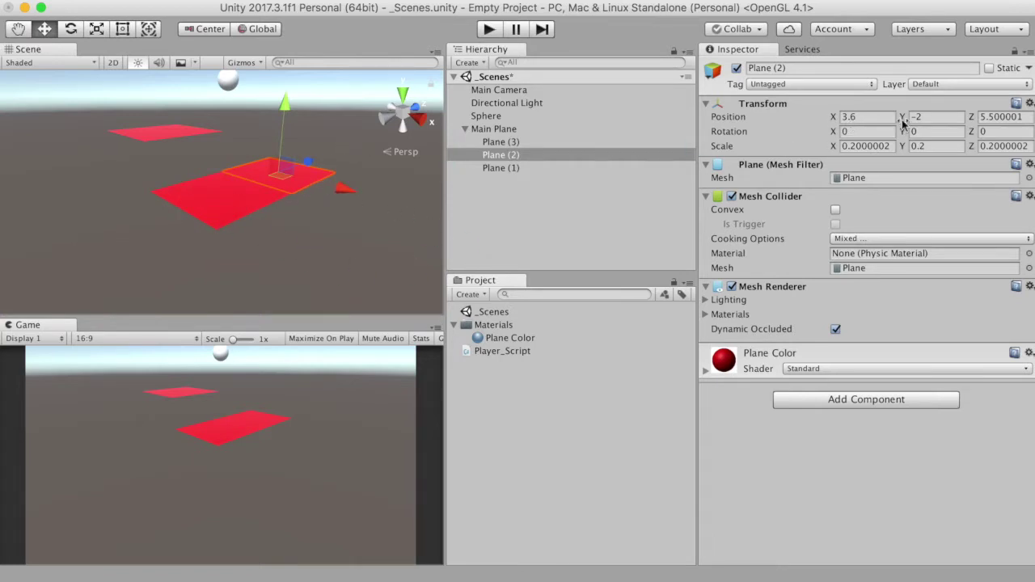
# - Lower Plane (2) to Y -3, after briefly trying -4
pyautogui.click(938, 118)
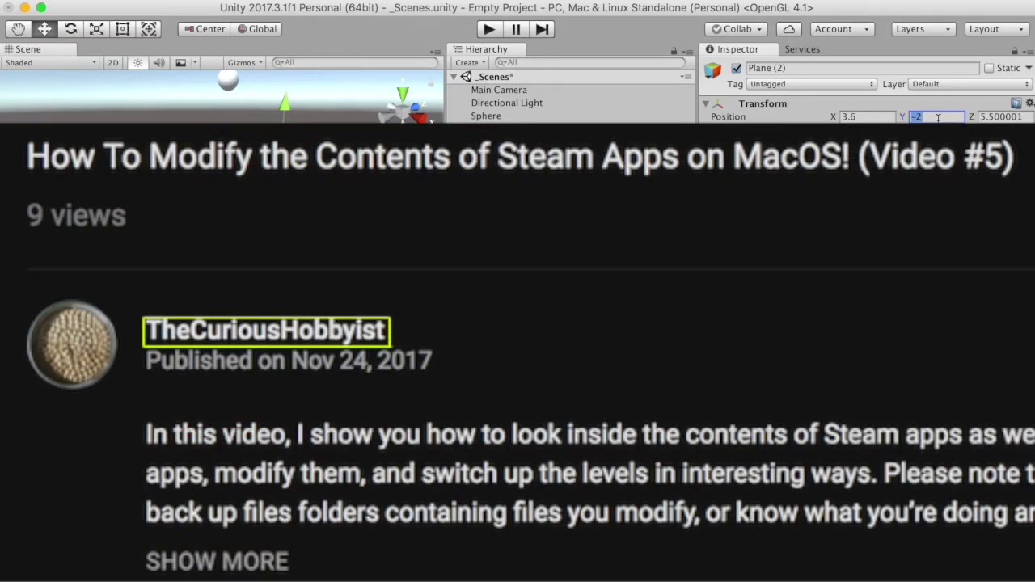
pyautogui.write('-3')
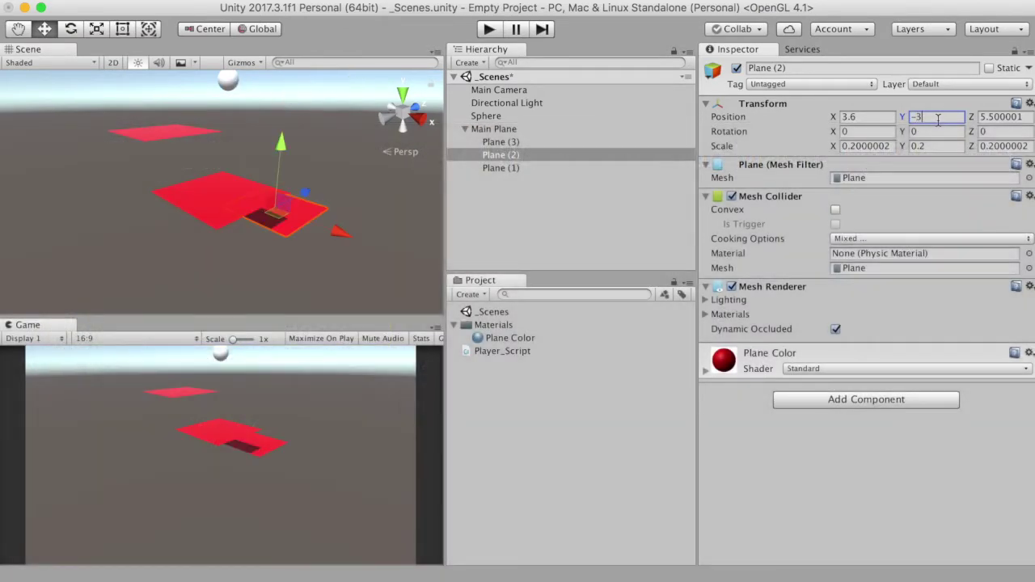
pyautogui.press('BackSpace')
pyautogui.write('4')
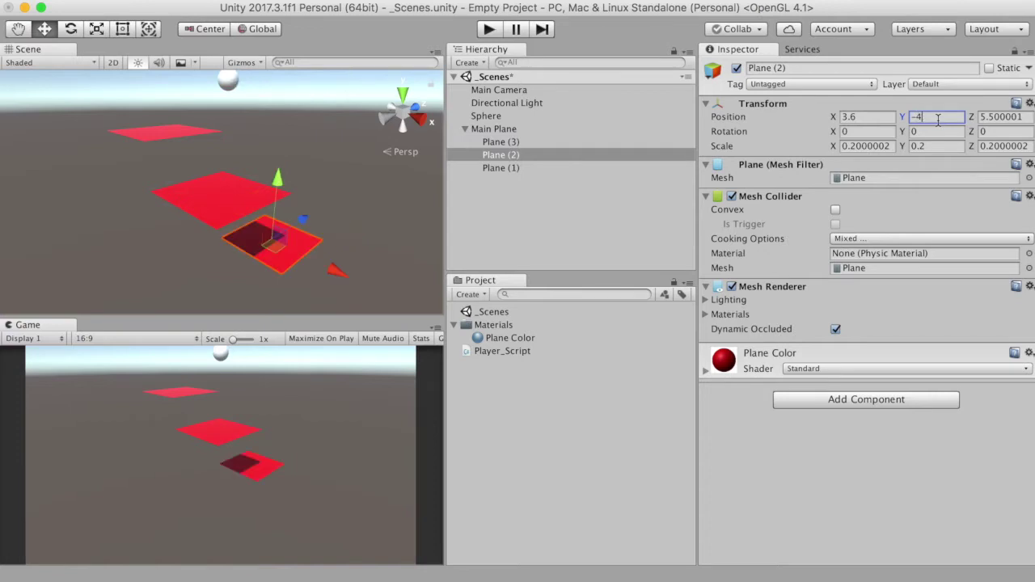
pyautogui.press('BackSpace')
pyautogui.write('3')
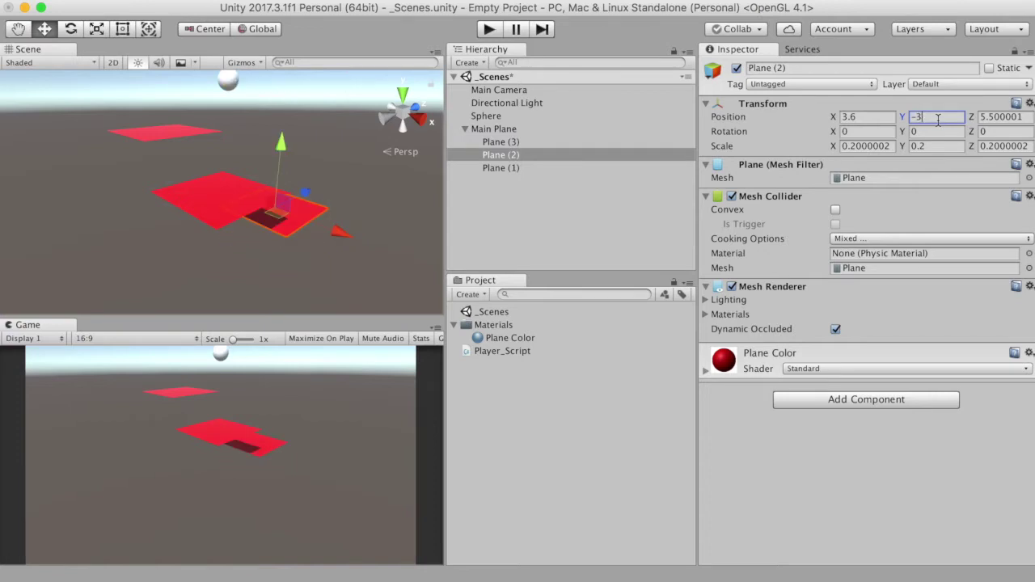